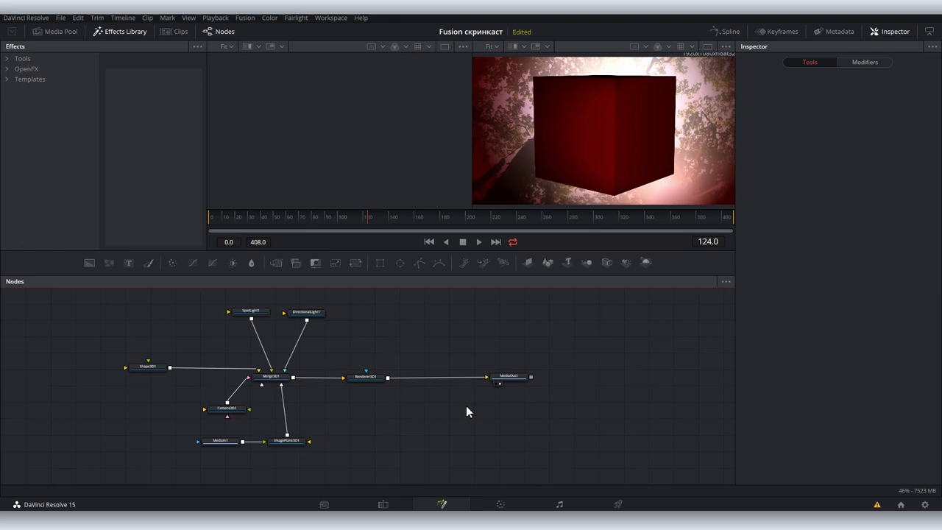
- Export the Fusion composition as a file named Куб on drive E:
left_click(60, 19)
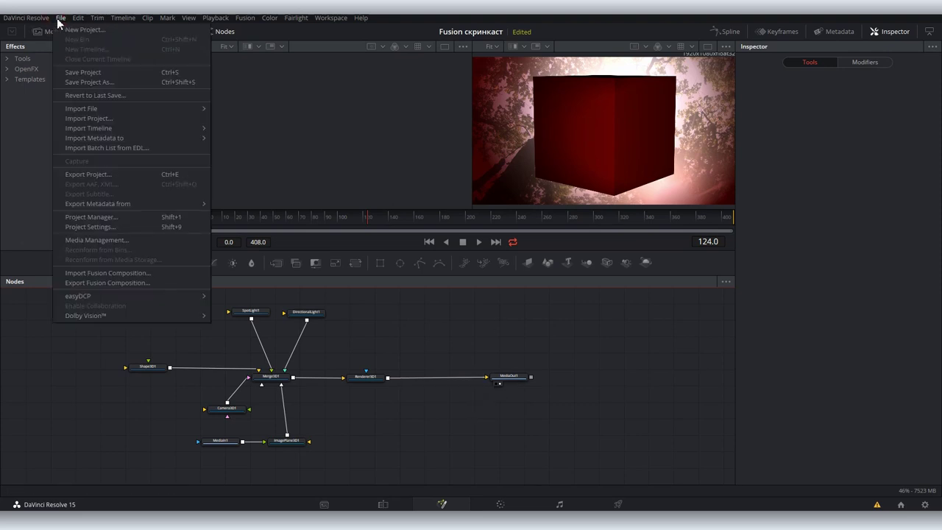
left_click(98, 284)
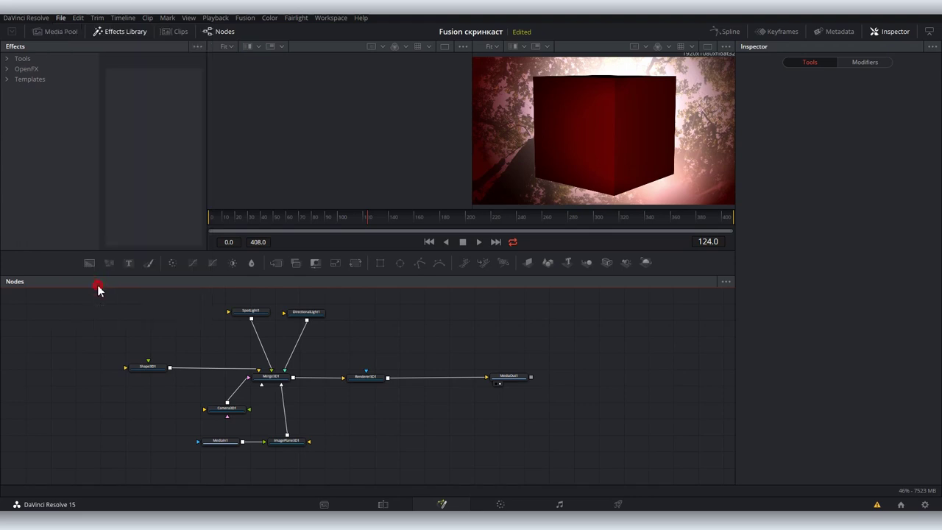
type("Куб")
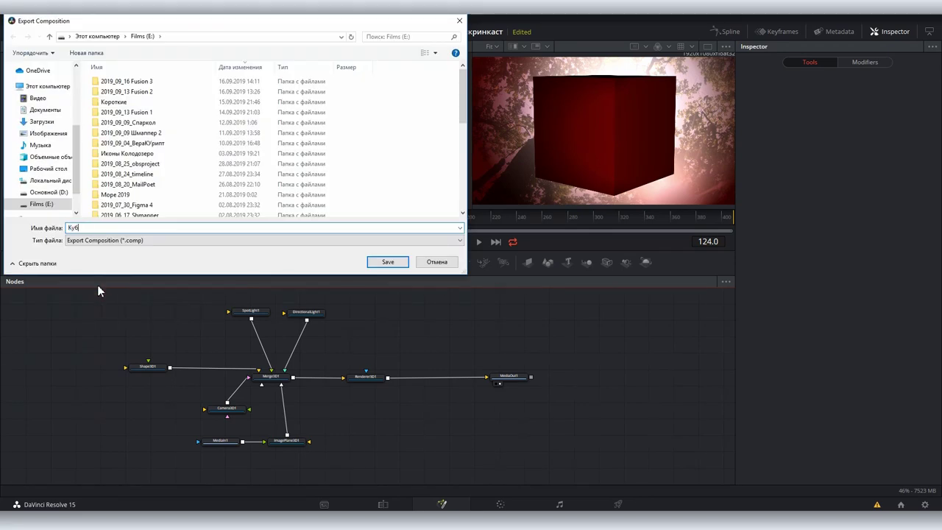
key("Return")
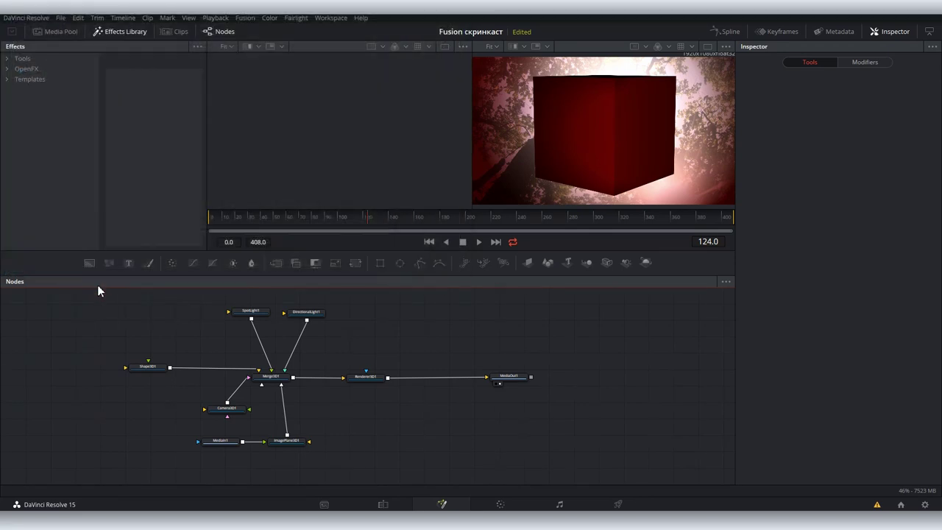
- Select the snowy clip 901A8926.MOV on the Edit page and open its Fusion composition
left_click(393, 505)
left_click(162, 335)
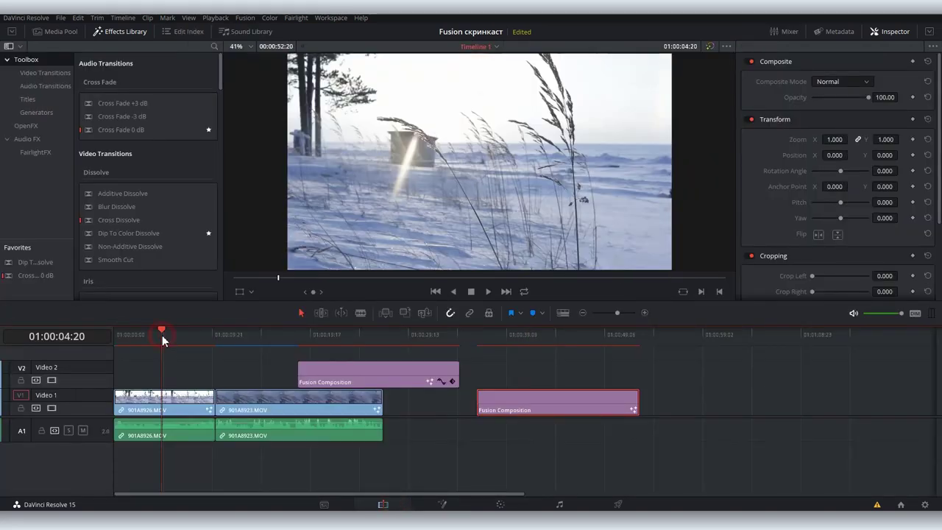
left_click(165, 401)
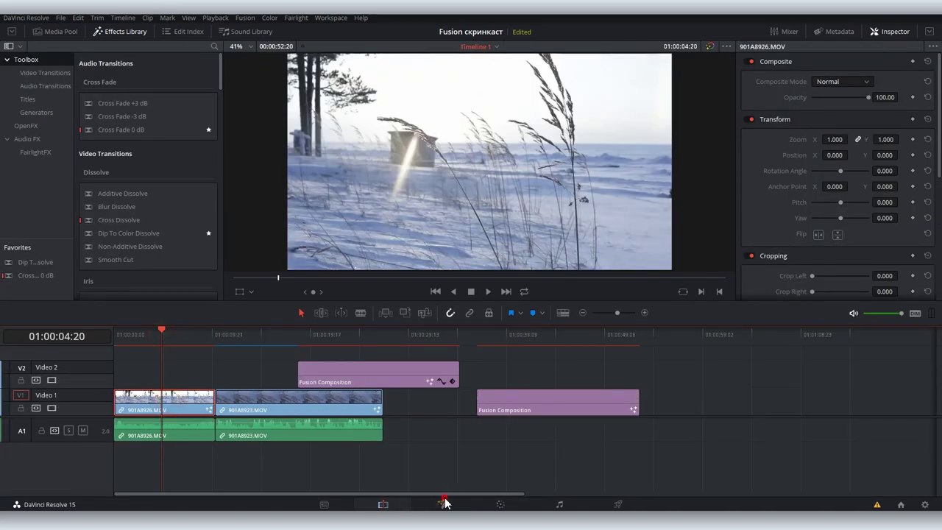
left_click(444, 503)
- Import the saved Куб composition into the clip's node graph
left_click(60, 17)
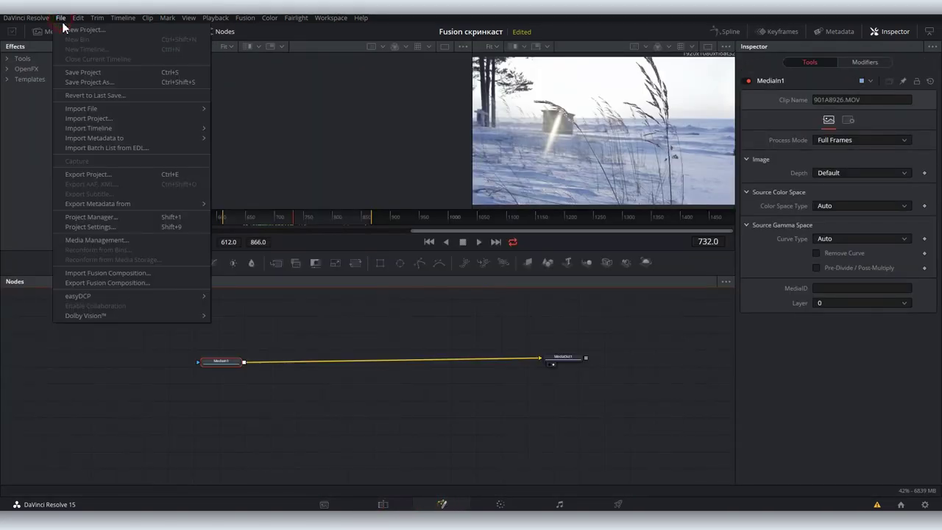
left_click(106, 272)
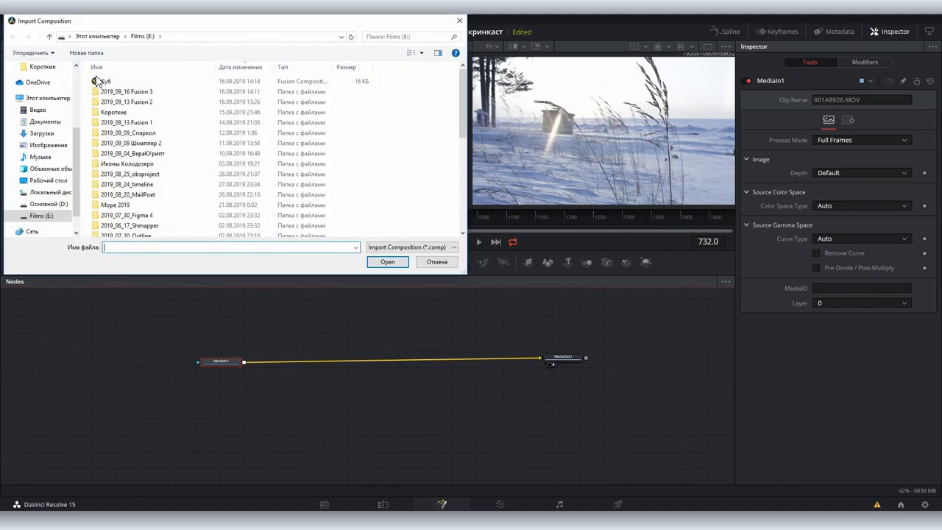
left_click(96, 83)
left_click(391, 265)
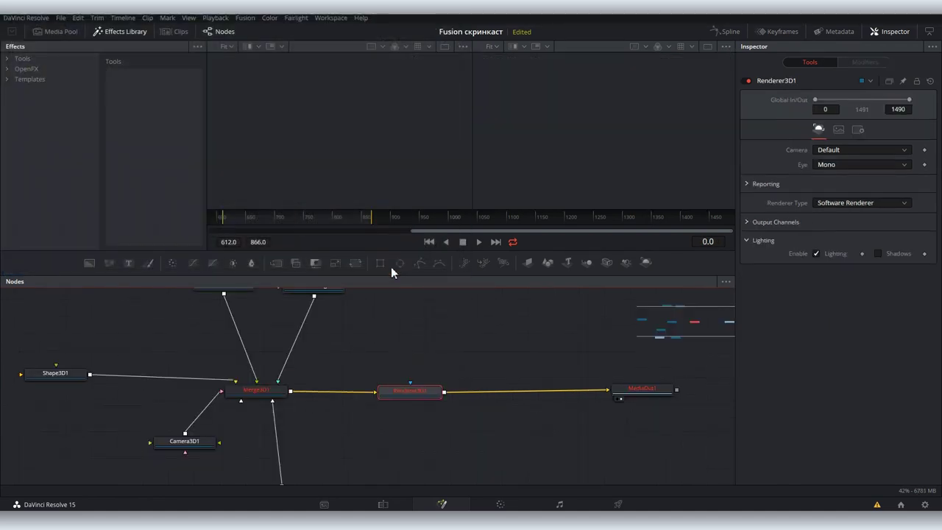
- Delete the old MediaIn1 and ImagePlane3D1 background photo nodes
key("ctrl+f")
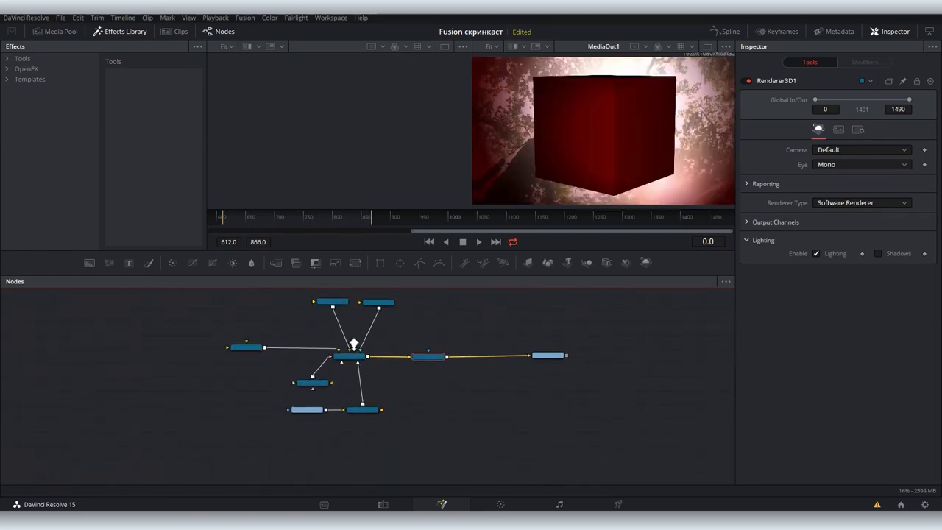
scroll(432, 408, "up", 2)
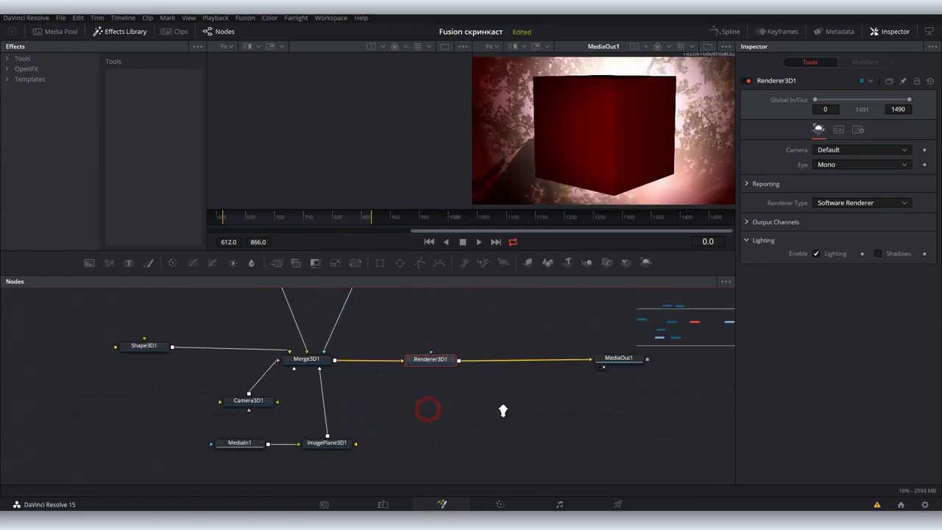
scroll(480, 414, "down", 2)
left_click(591, 363)
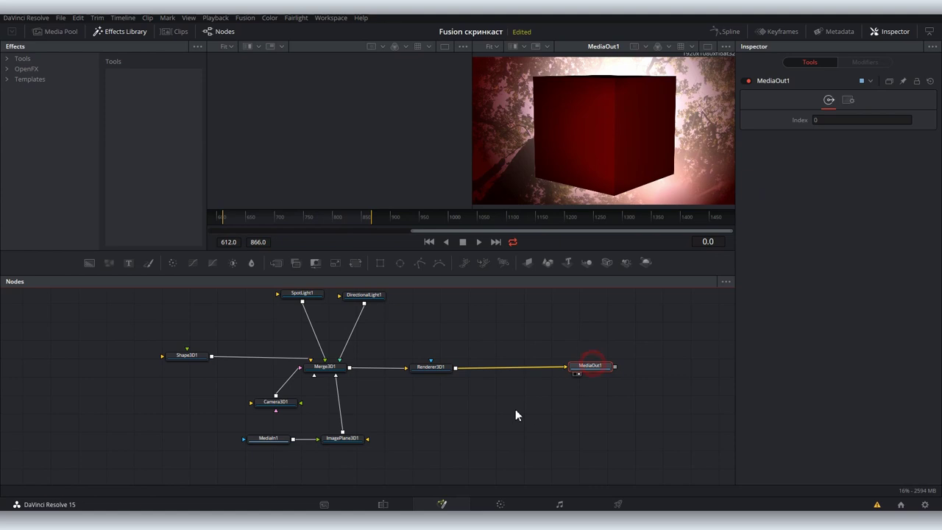
scroll(151, 383, "up", 1)
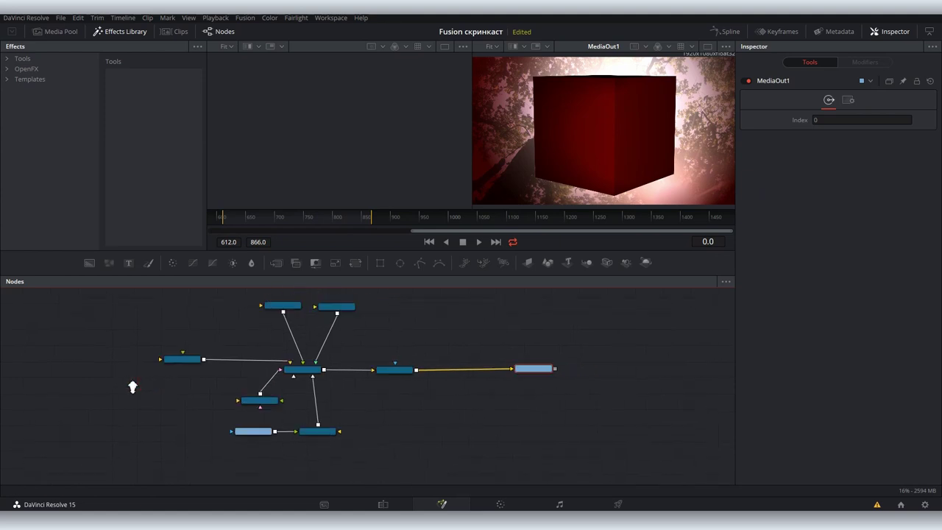
left_click_drag(272, 442, 238, 444)
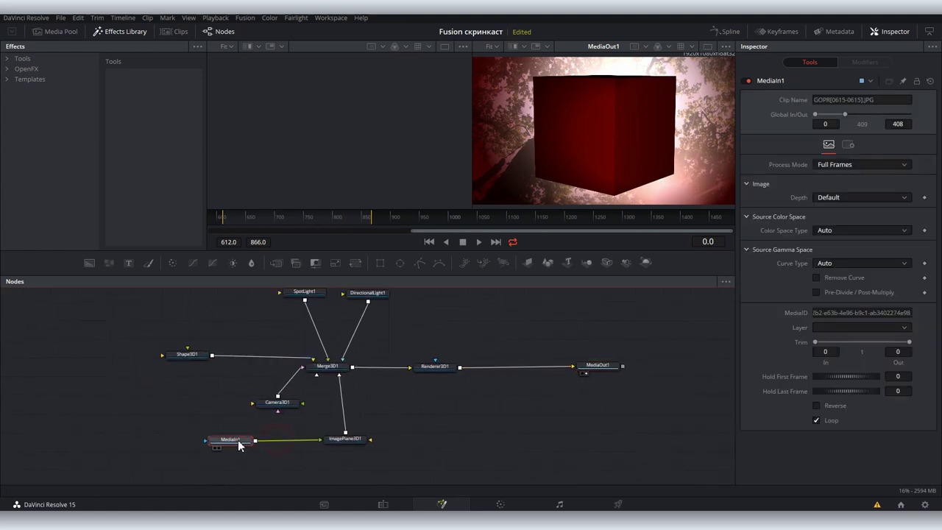
left_click_drag(308, 440, 299, 445)
left_click(346, 436, "ctrl")
key("Delete")
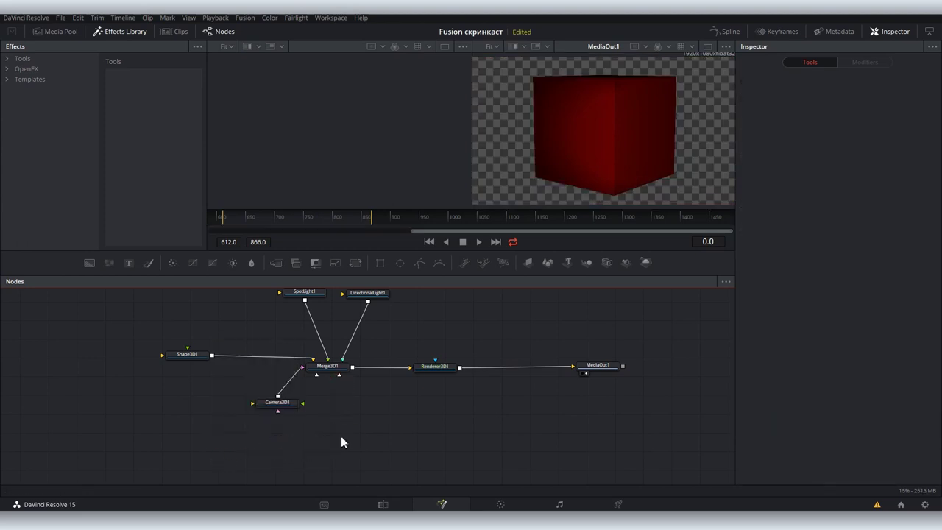
- Add a new MediaIn1 wired directly into MediaOut1, then return to the Edit page
scroll(557, 421, "down", 1)
left_click_drag(556, 426, 521, 344)
key("shift+space")
type("ren")
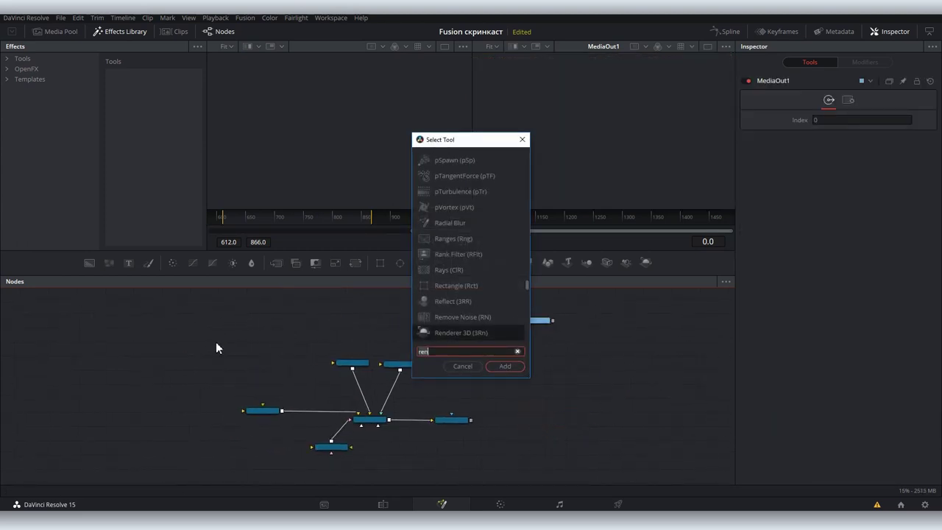
key("BackSpace")
key("BackSpace")
key("BackSpace")
type("med")
key("Return")
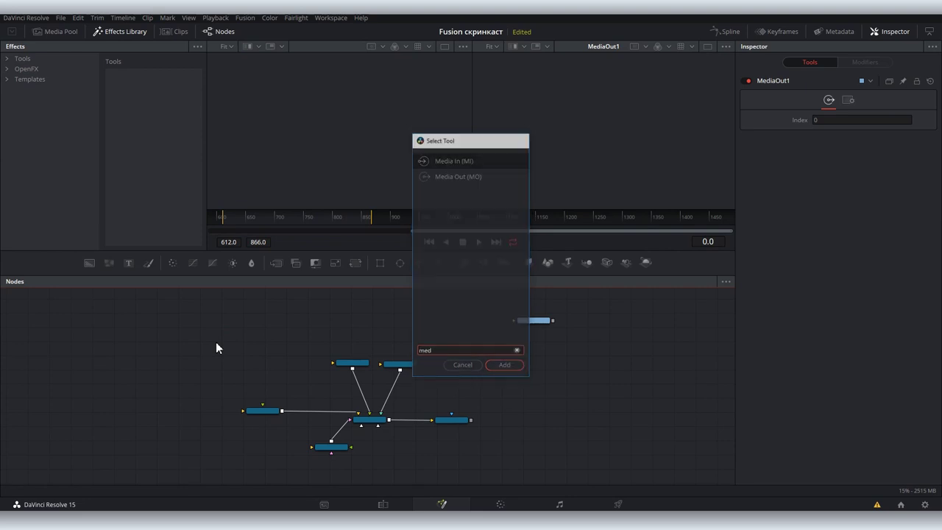
mouse_move(236, 342)
left_mouse_down()
mouse_move(517, 320)
mouse_move(534, 340)
left_mouse_up()
left_click(218, 343)
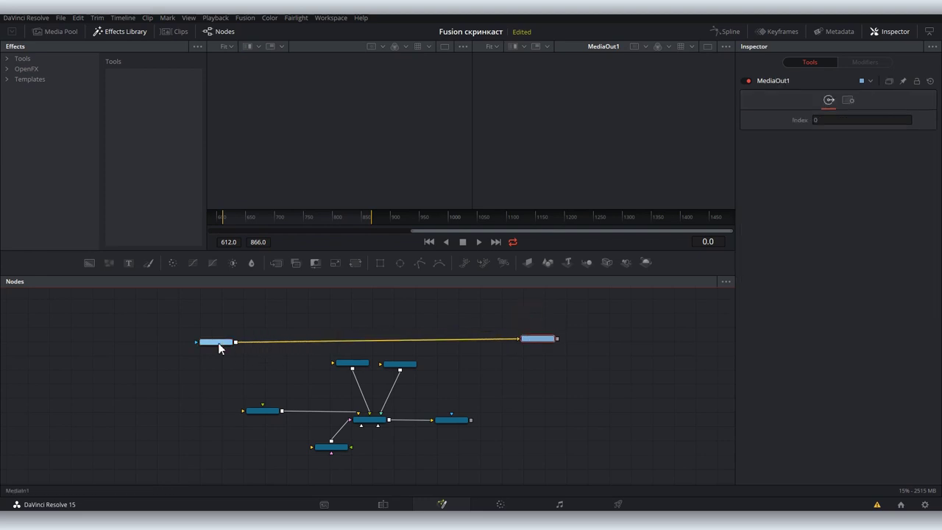
left_click(383, 504)
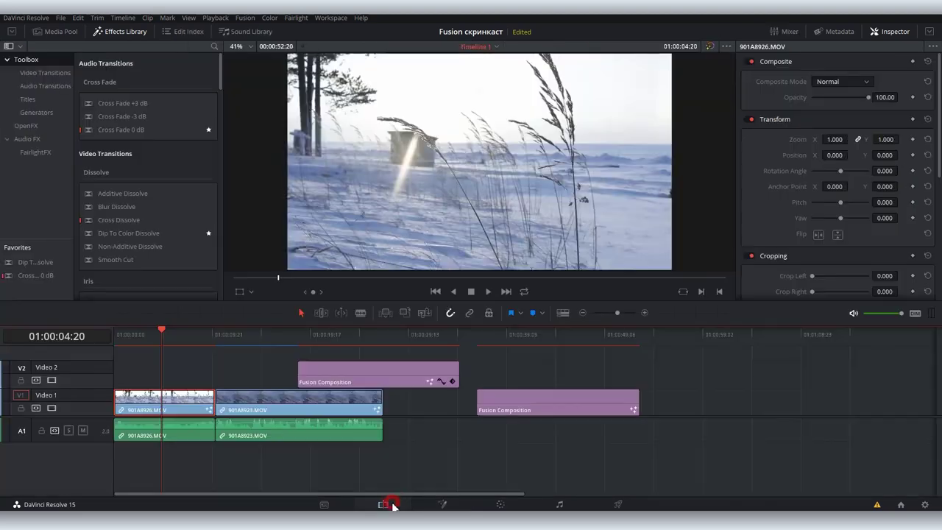
- Back in Fusion, rearrange MediaOut1 and MediaIn1 and jump to frame 641
left_click(443, 505)
scroll(467, 373, "up", 3)
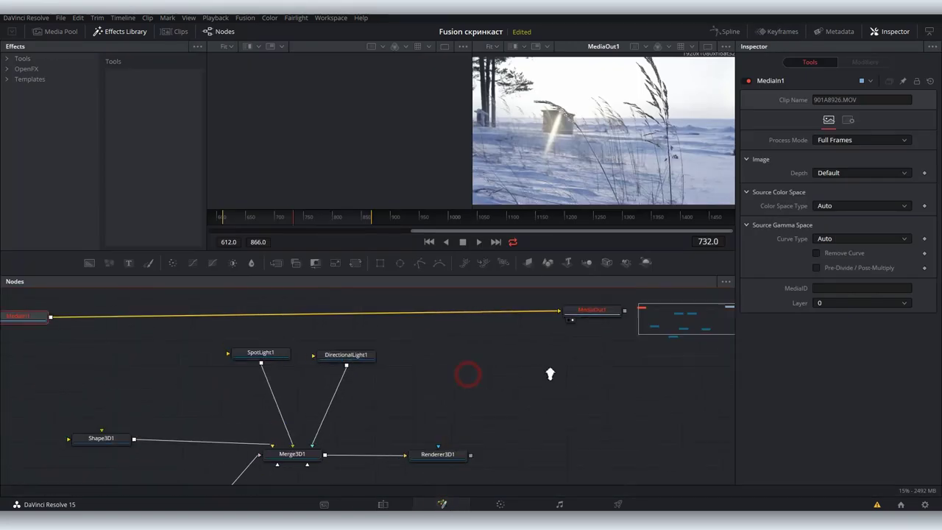
left_click(588, 331)
left_click_drag(586, 336, 571, 346)
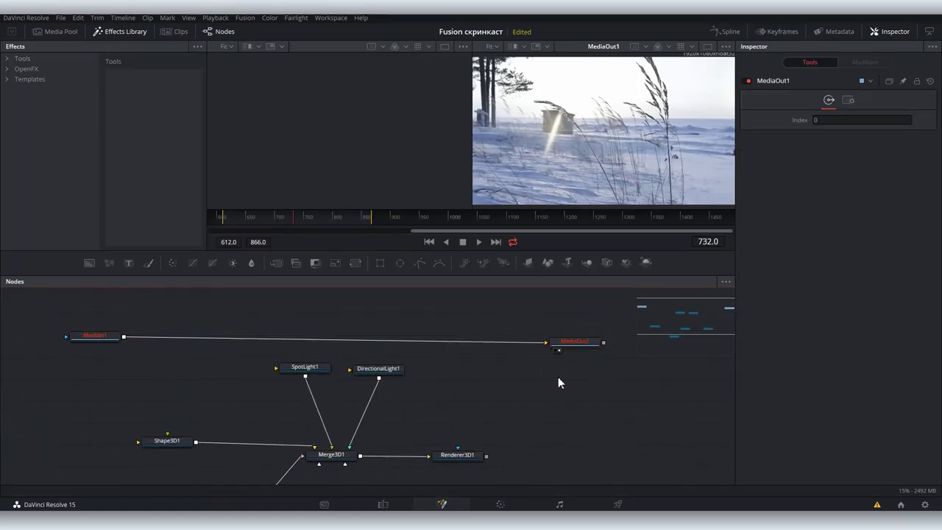
left_click(243, 219)
scroll(240, 369, "down", 2)
left_click(143, 325)
left_click_drag(144, 326, 104, 327)
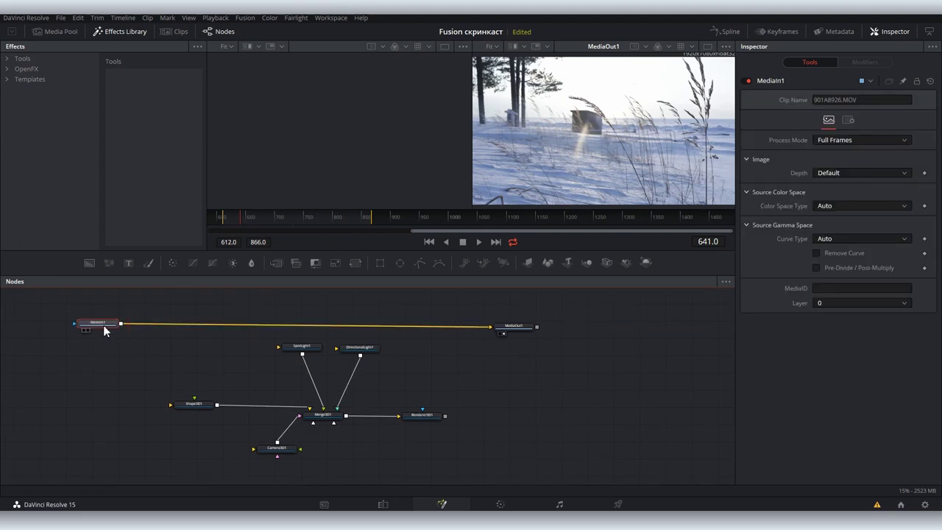
- Add an ImagePlane3D1 node after MediaIn1, followed by a Renderer3D2 node
key("shift+space")
type("image")
key("Return")
left_click_drag(151, 322, 149, 361)
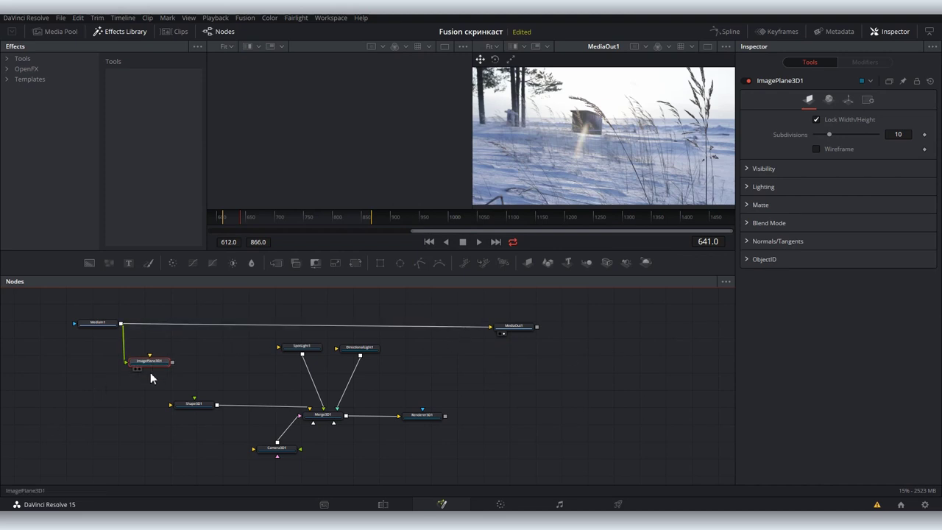
key("shift+space")
type("render")
key("Return")
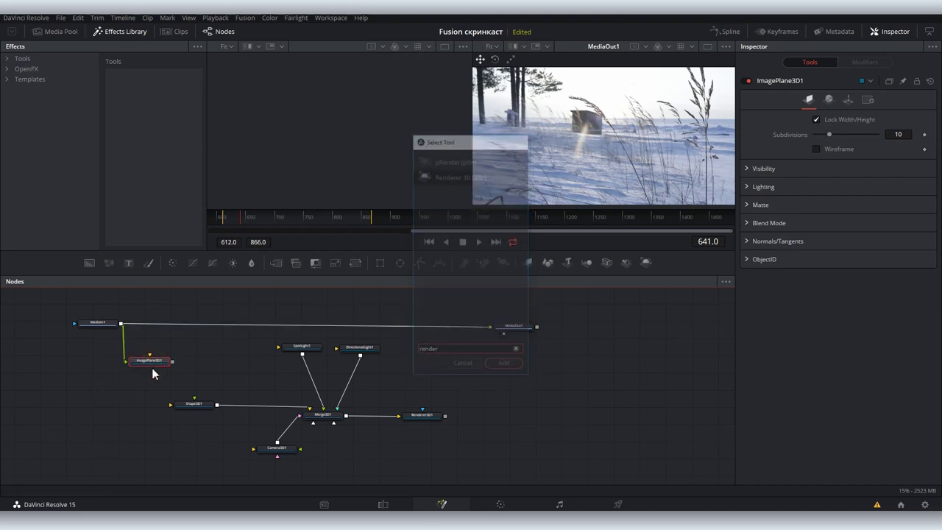
key("2")
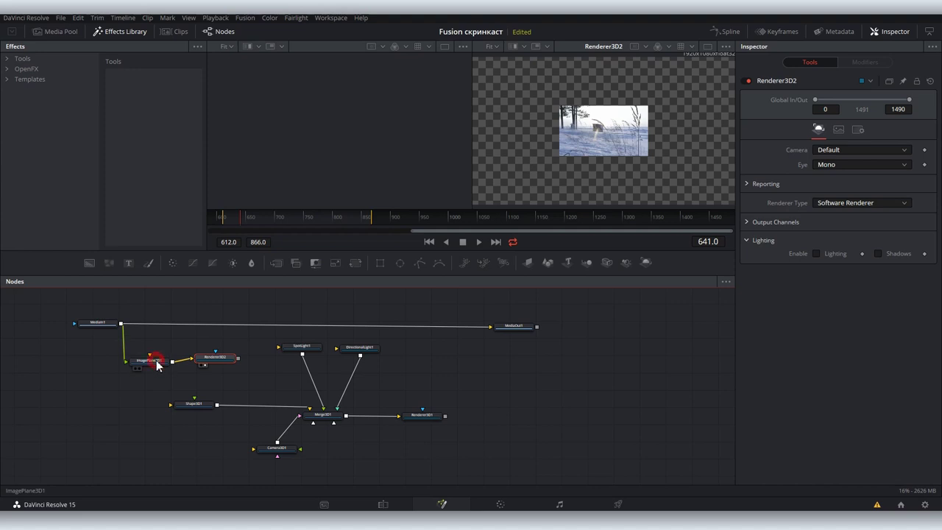
- Push the image plane back to Z -1.447 and enlarge it to scale 3.504
left_click(157, 366)
key("2")
scroll(578, 159, "up", 3)
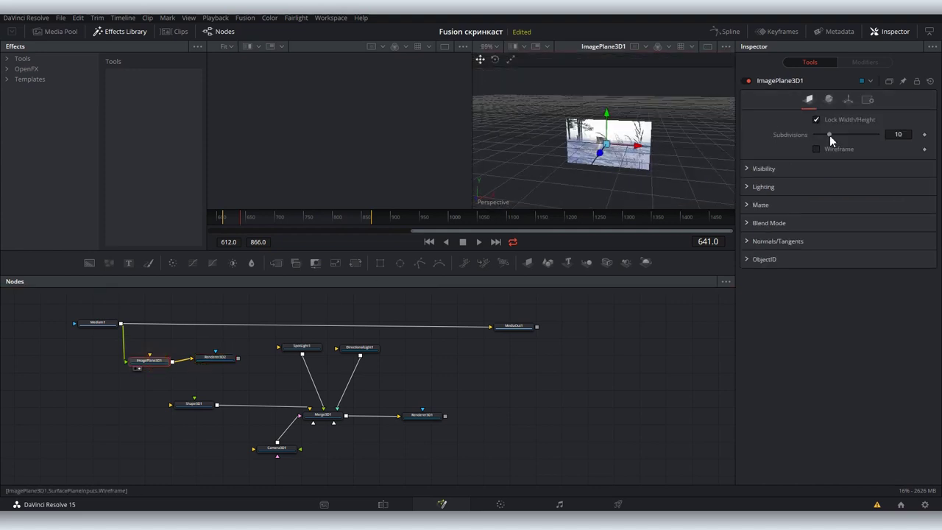
left_click(848, 101)
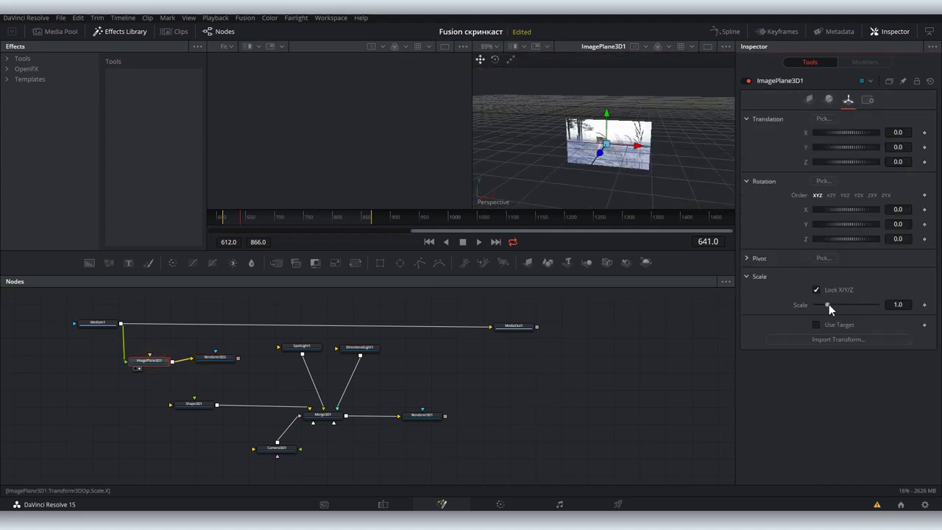
left_click_drag(829, 304, 844, 304)
left_click_drag(600, 160, 622, 137)
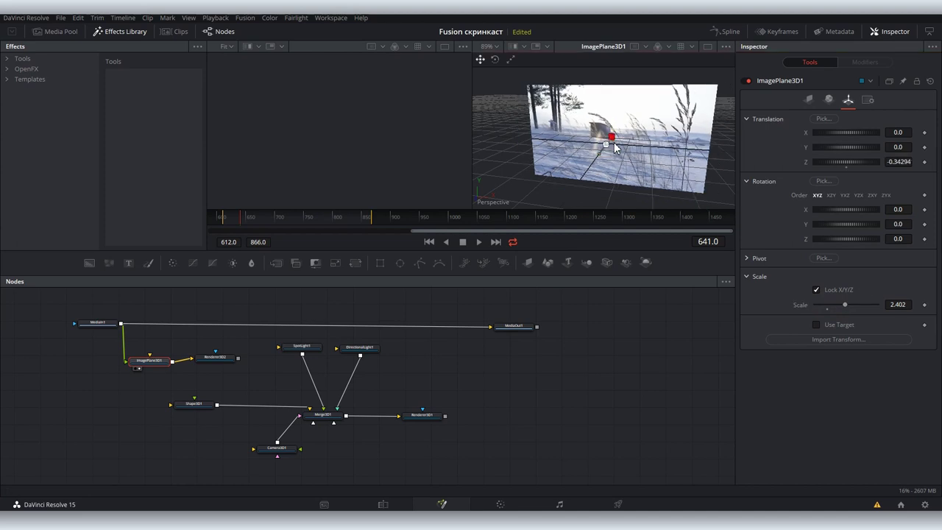
left_click_drag(845, 304, 852, 306)
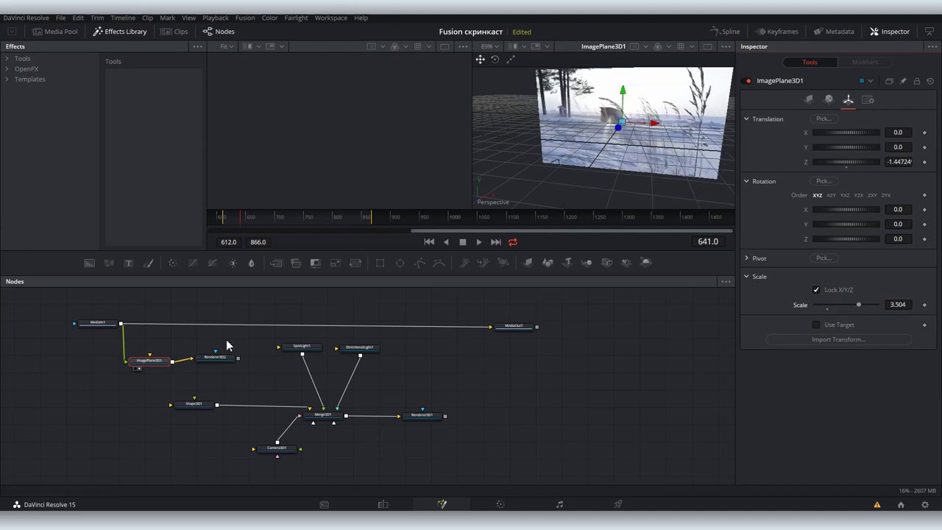
- Delete the Renderer3D2 and ImagePlane3D1 nodes
left_click(221, 358)
left_click_drag(235, 362, 250, 377)
scroll(295, 358, "up", 3)
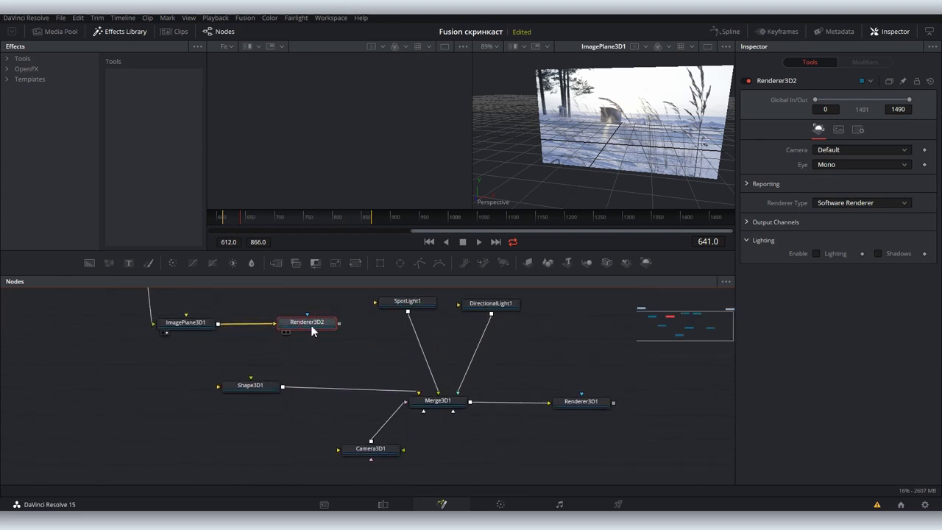
key("Delete")
key("Delete")
- Restore ImagePlane3D1, connect it into Merge3D1, and view the merged 3D scene
scroll(238, 332, "down", 2)
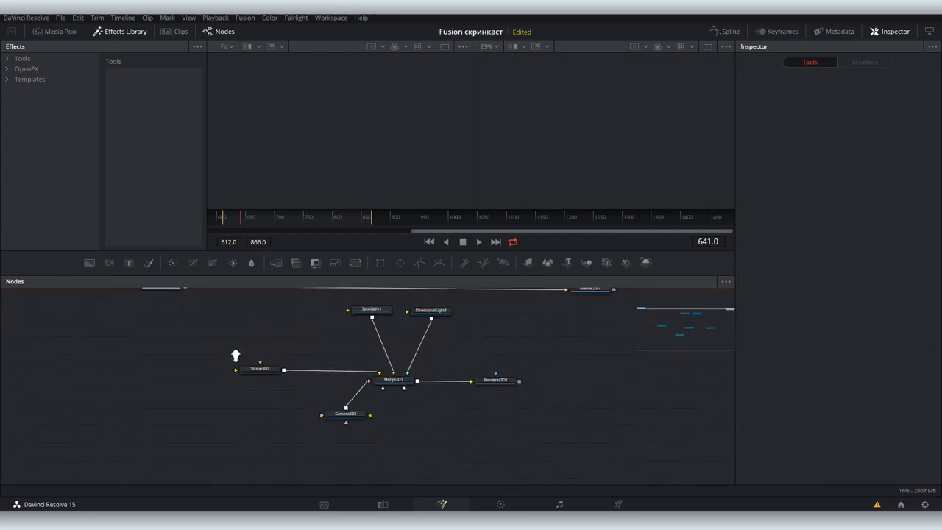
key("ctrl+z")
left_click_drag(234, 347, 385, 407)
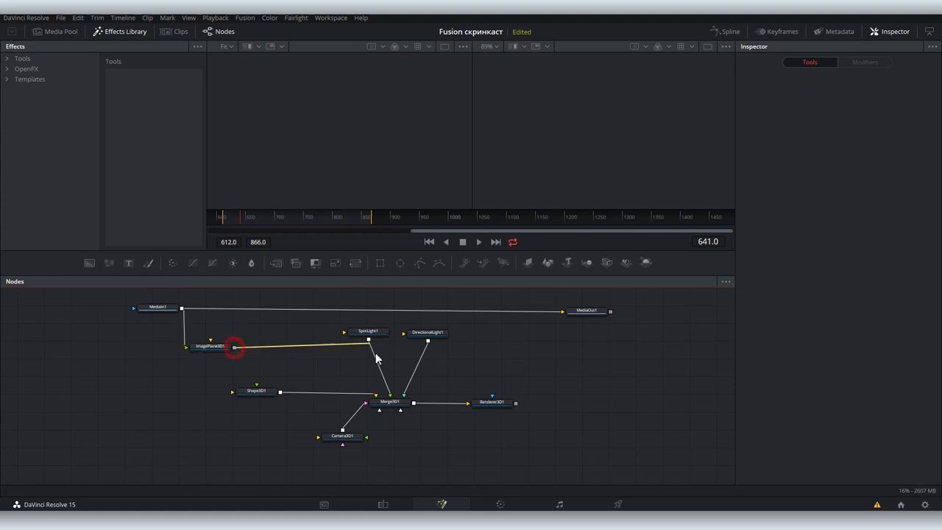
left_click(396, 404)
key("2")
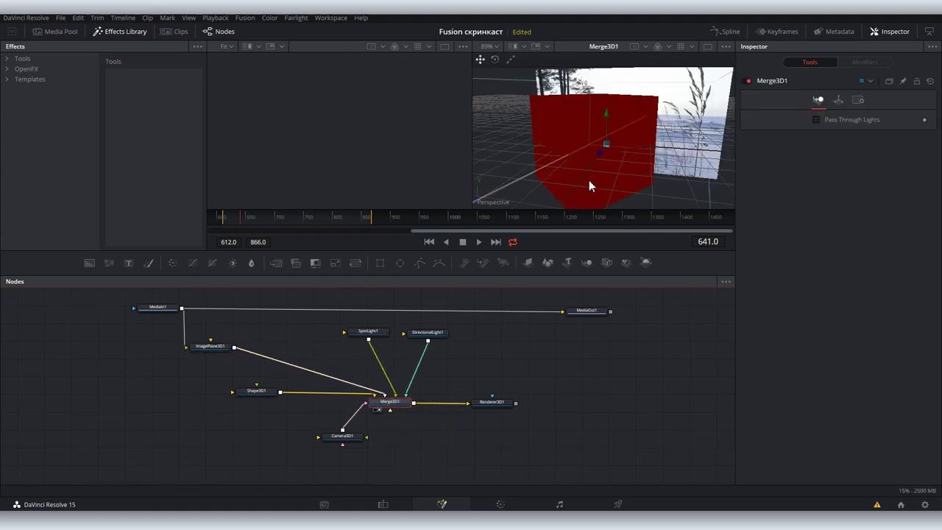
left_click_drag(589, 179, 541, 205)
- Place the image plane behind the cube at Z -3.305, scale 5.0, lowered in the scene
left_click(217, 349)
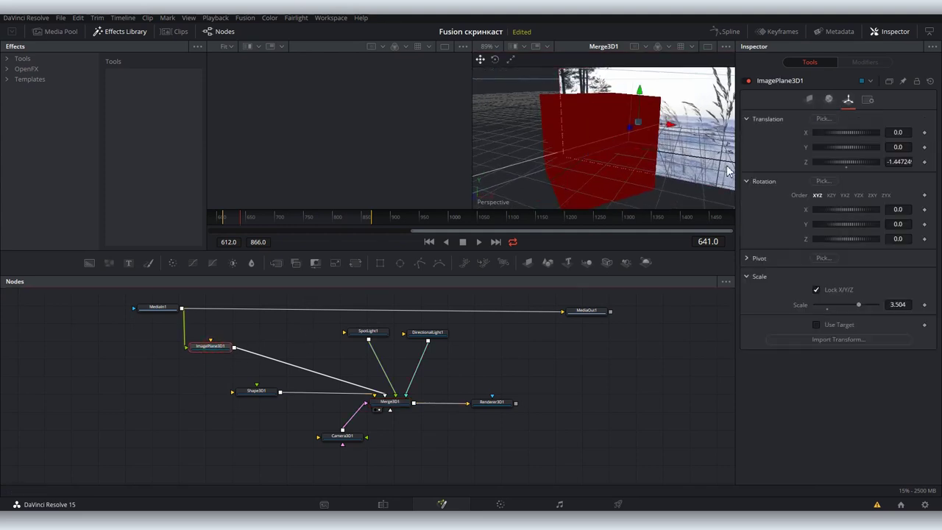
left_click_drag(626, 130, 645, 122)
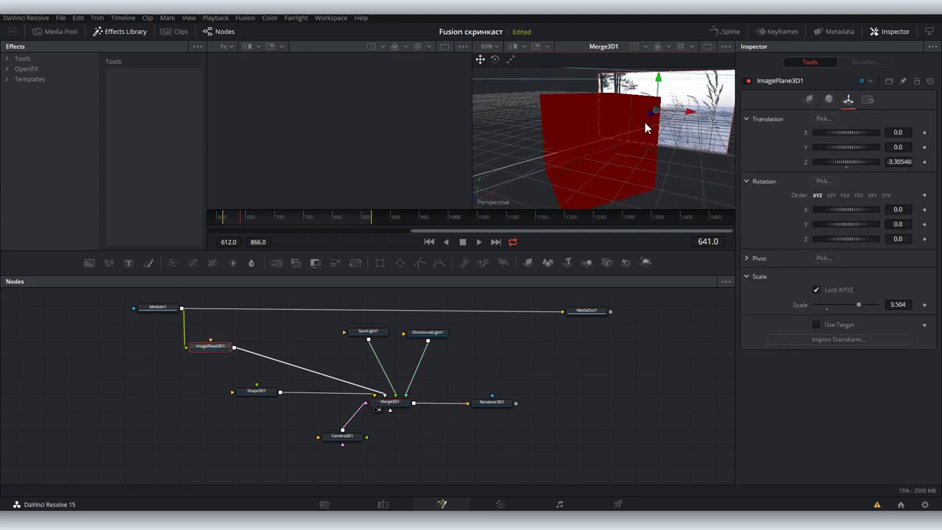
left_click_drag(858, 304, 874, 308)
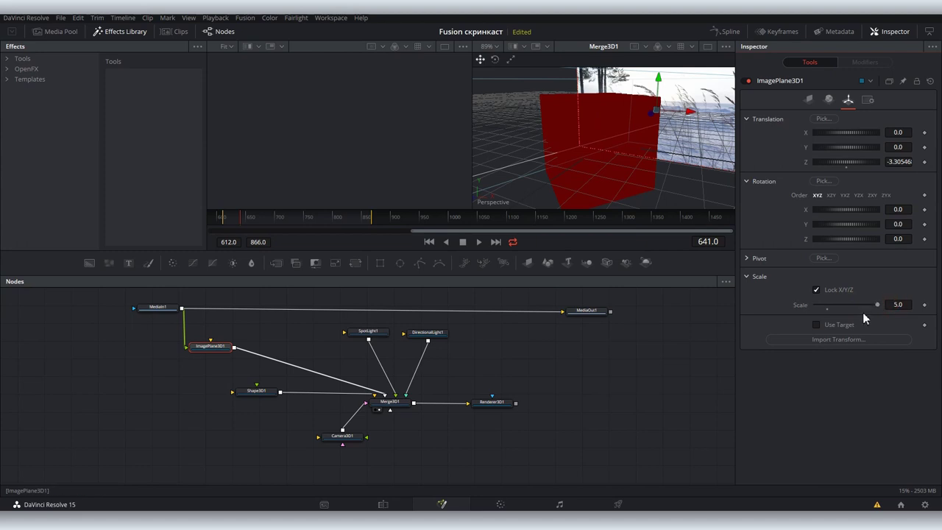
left_click(492, 401)
key("2")
left_click(211, 346)
key("1")
left_click_drag(366, 101, 392, 138)
left_click_drag(295, 219, 240, 219)
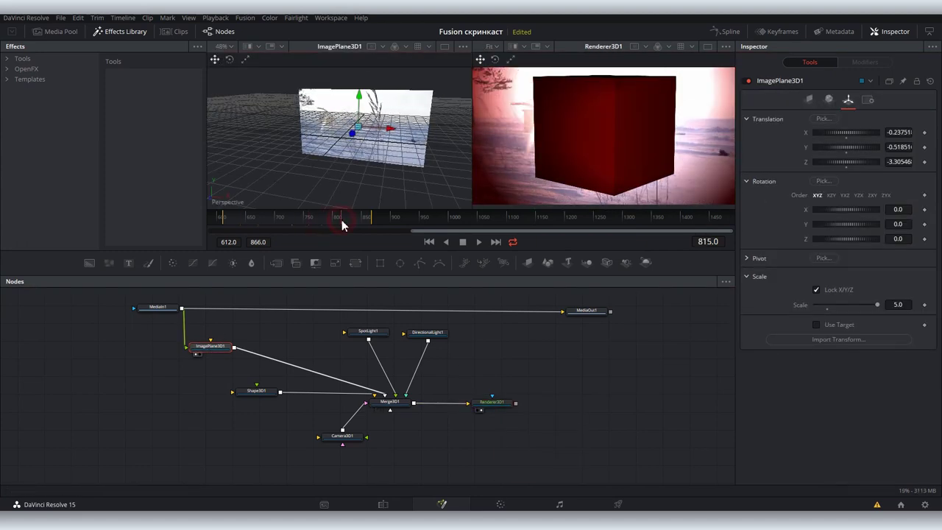
- Make DirectionalLight1 paler with a faint pink tint and intensity 0.394
left_click(431, 333)
left_click_drag(829, 152, 820, 152)
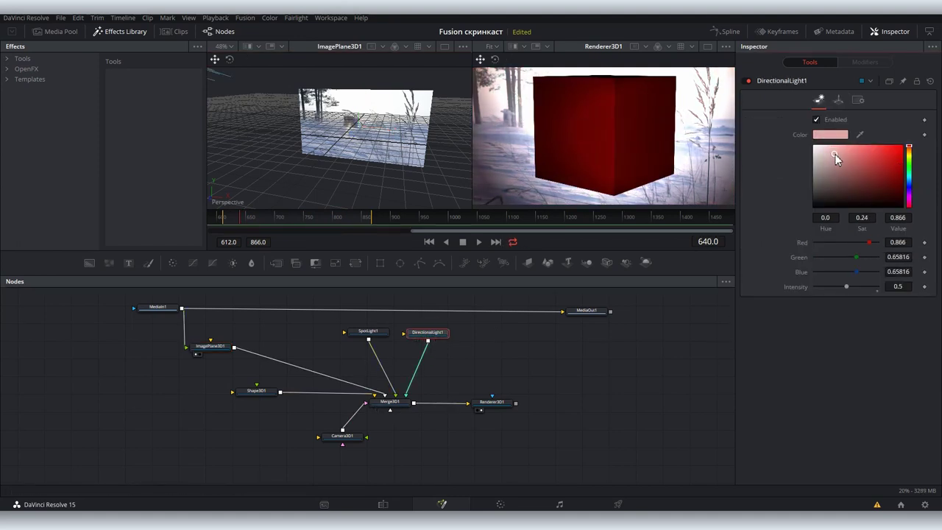
left_click_drag(847, 286, 839, 287)
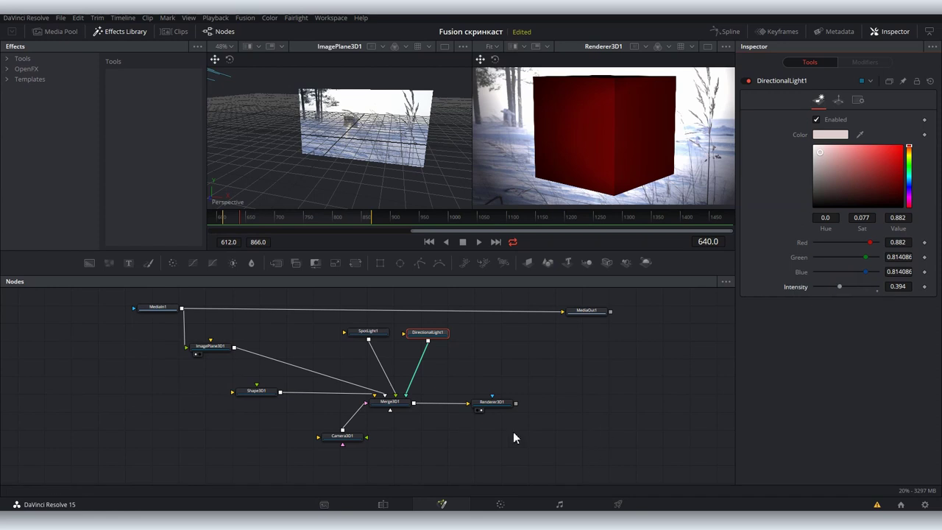
- Connect Renderer3D1 to MediaOut1 and check the result on the Edit page timeline
mouse_move(516, 403)
left_mouse_down()
mouse_move(540, 320)
mouse_move(563, 312)
left_mouse_up()
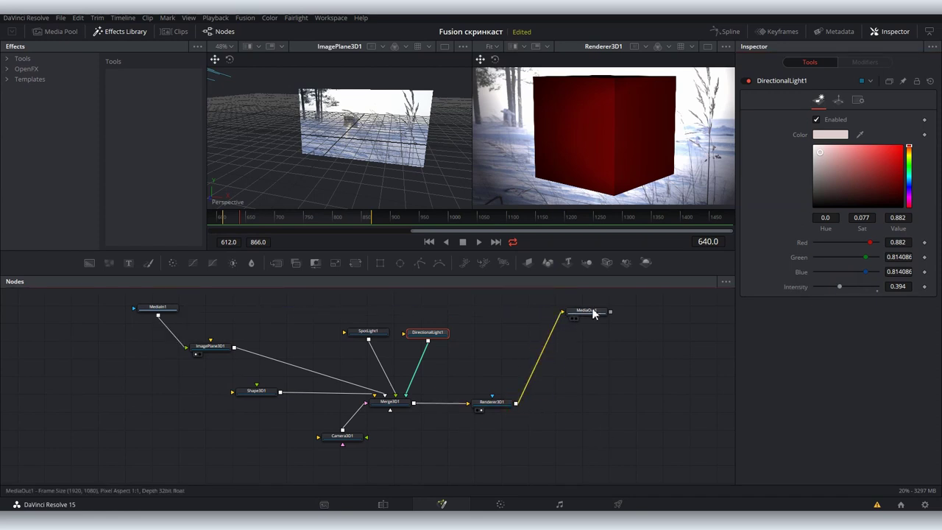
left_click(593, 313)
key("2")
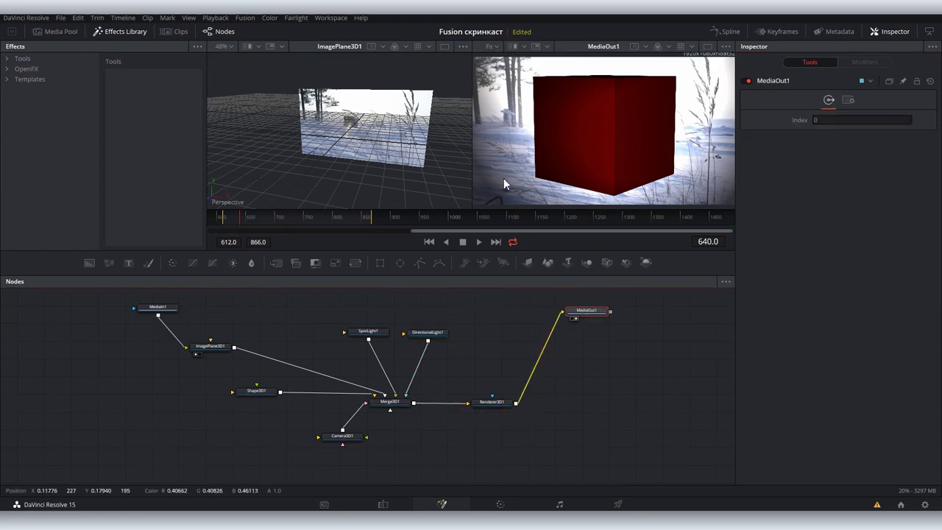
left_click(383, 504)
mouse_move(150, 339)
left_mouse_down()
mouse_move(177, 341)
mouse_move(133, 335)
left_mouse_up()
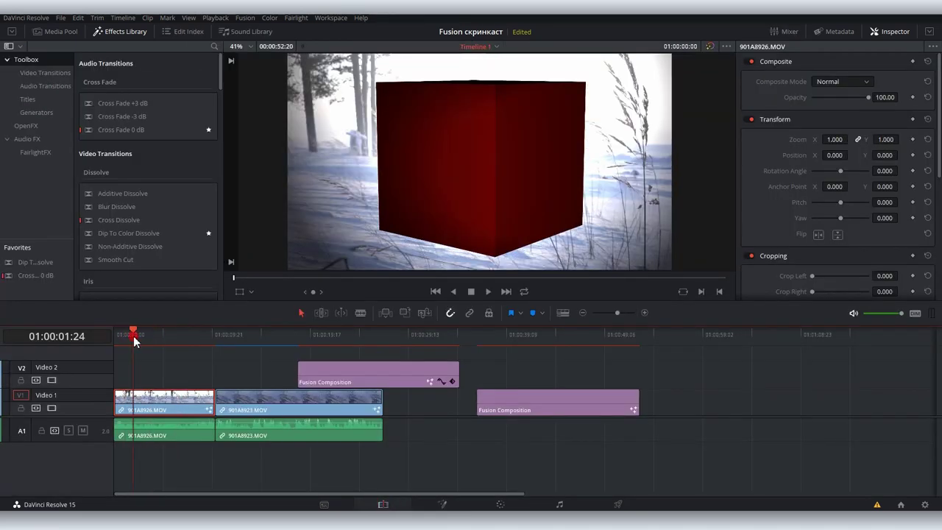
left_click(442, 504)
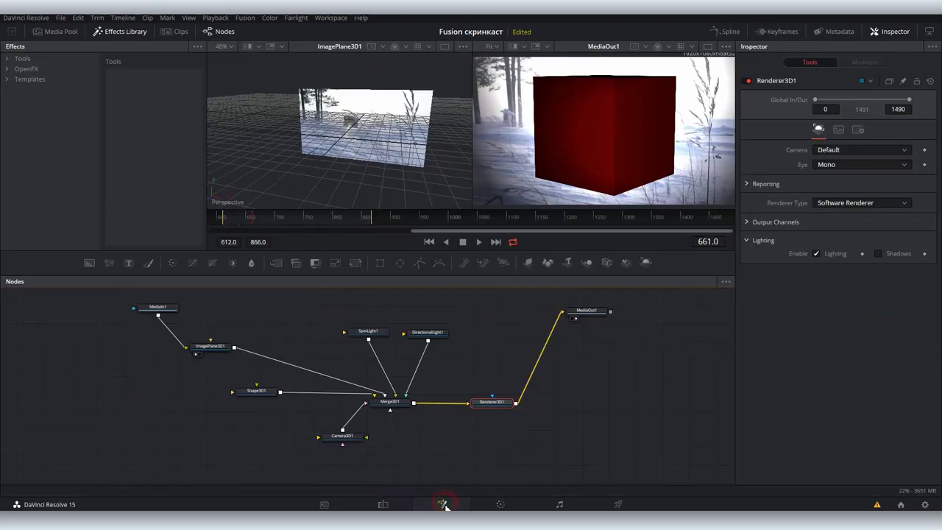
- Lower Camera3D1 and tilt it so it frames the red cube high above the snow
left_click(243, 397)
left_click(348, 439)
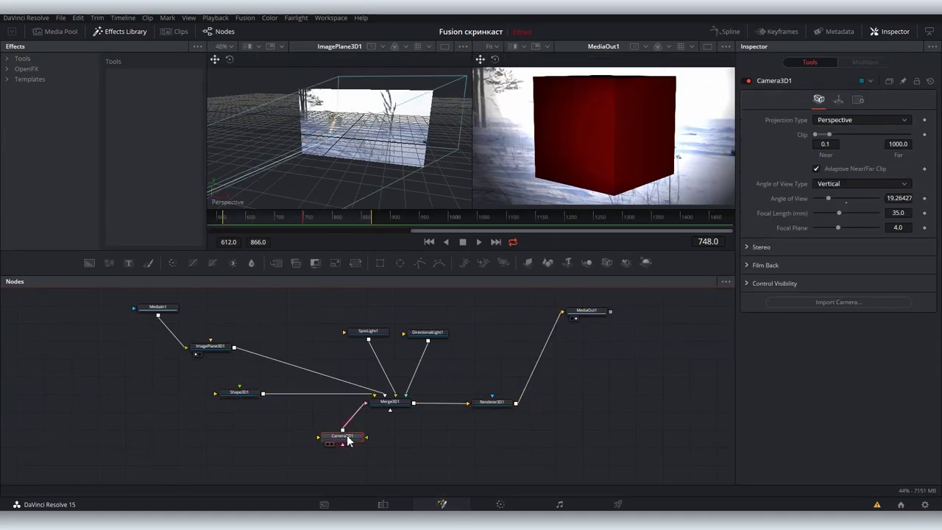
scroll(337, 163, "down", 3)
scroll(309, 173, "down", 3)
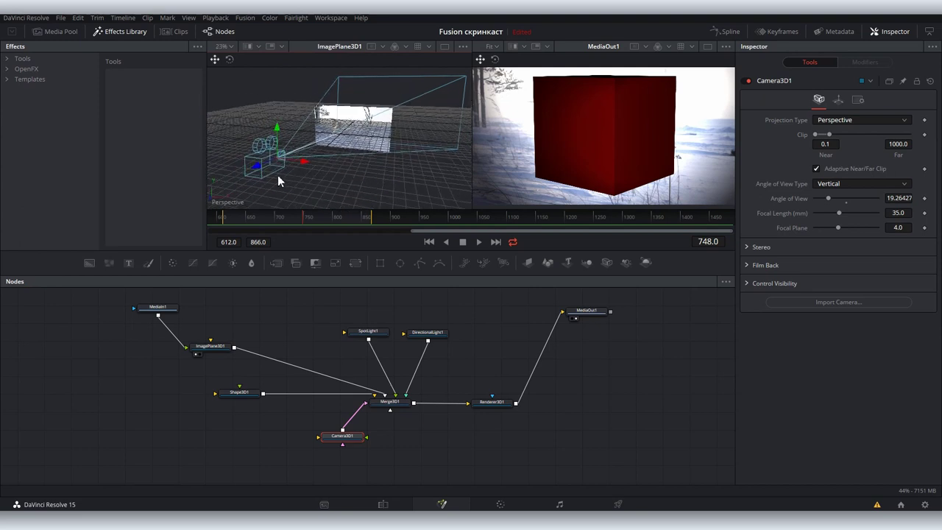
left_click_drag(365, 177, 249, 163)
scroll(248, 162, "down", 1)
left_click_drag(263, 106, 267, 135)
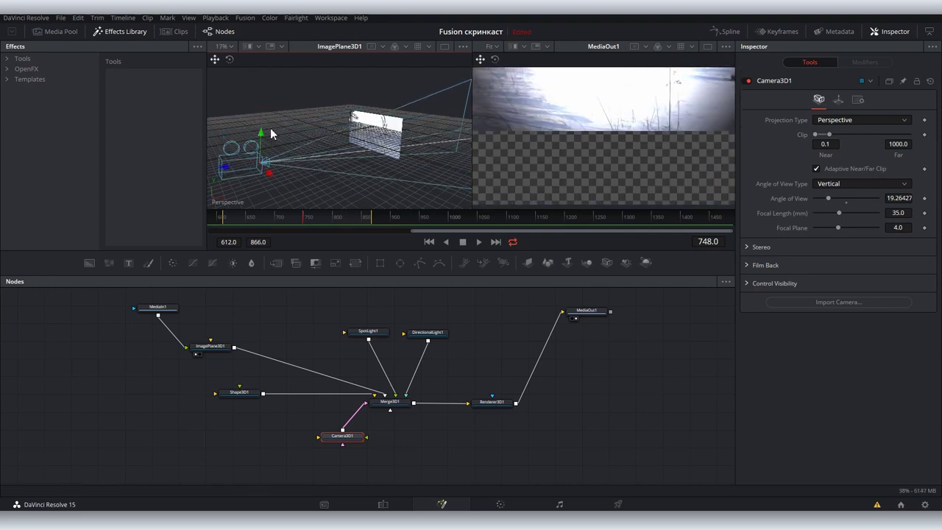
left_click(229, 59)
left_click_drag(307, 137, 299, 127)
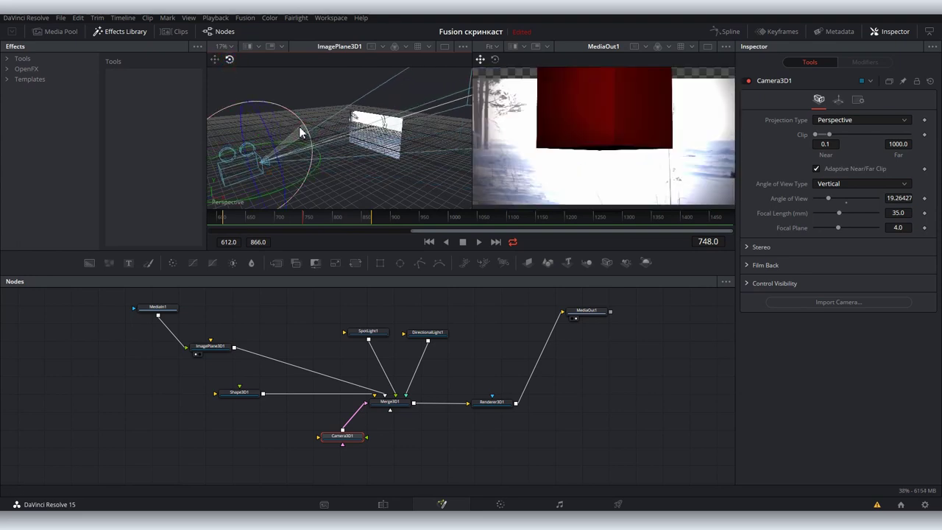
left_click_drag(299, 127, 300, 128)
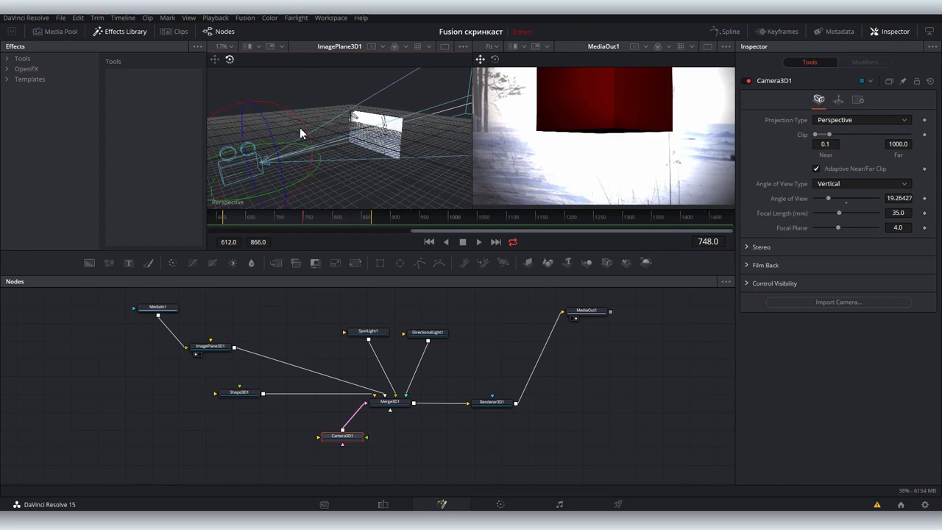
- Set ImagePlane3D1's scale to 5.62, then select Shape3D1 and the spotlight
left_click(211, 348)
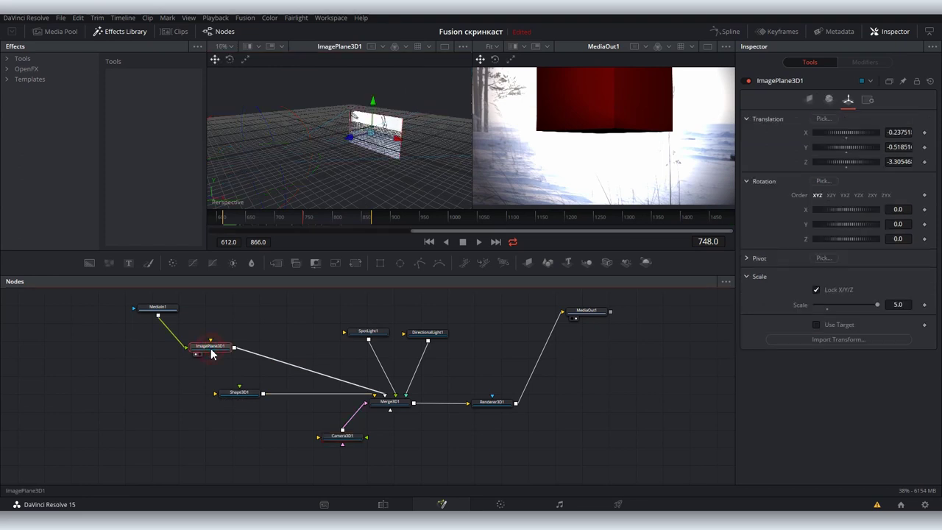
left_click(898, 305)
key("Return")
left_click_drag(877, 305, 840, 308)
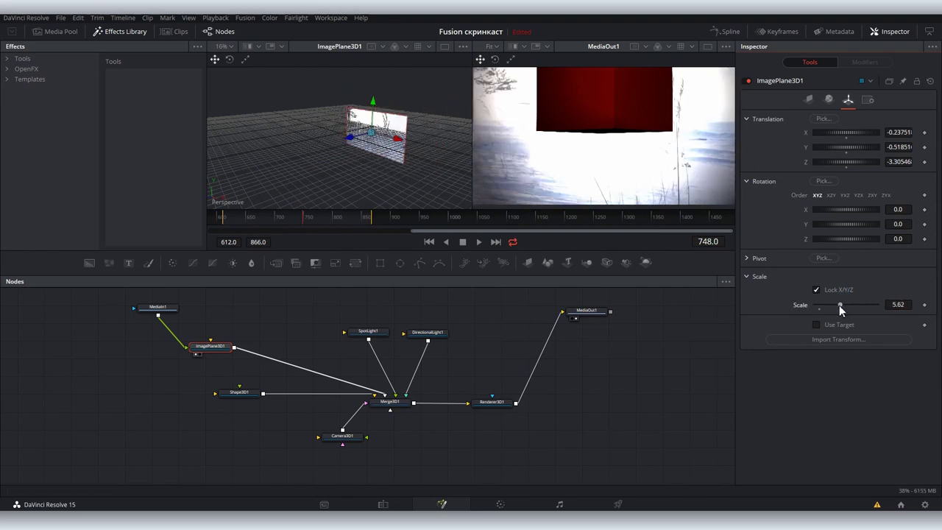
left_click(239, 393)
left_click(312, 122)
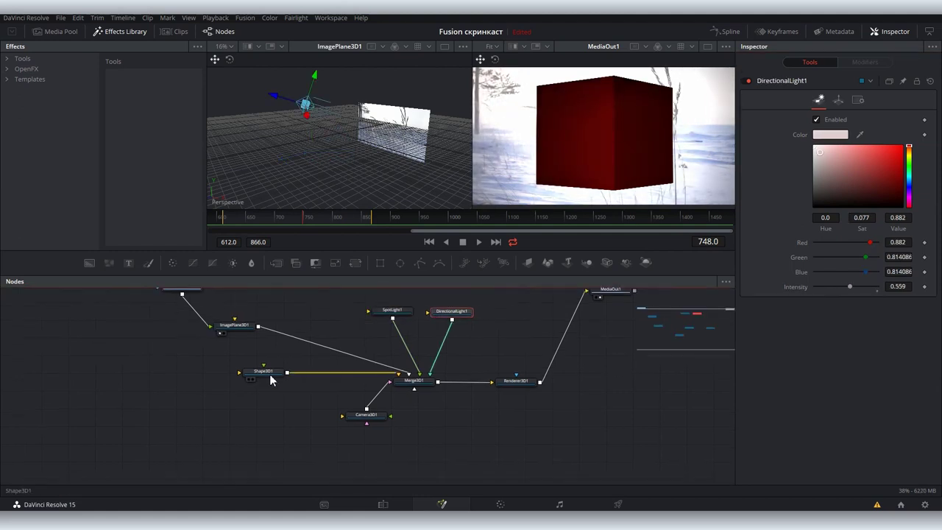
- Rotate the Shape3D1 cube to Y rotation -400.6 in its Transform settings
left_click(270, 374)
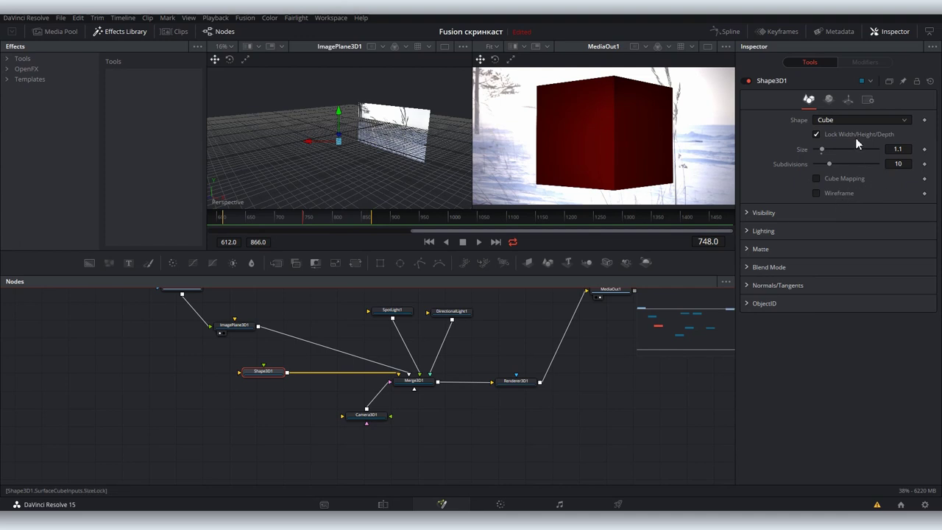
left_click(848, 101)
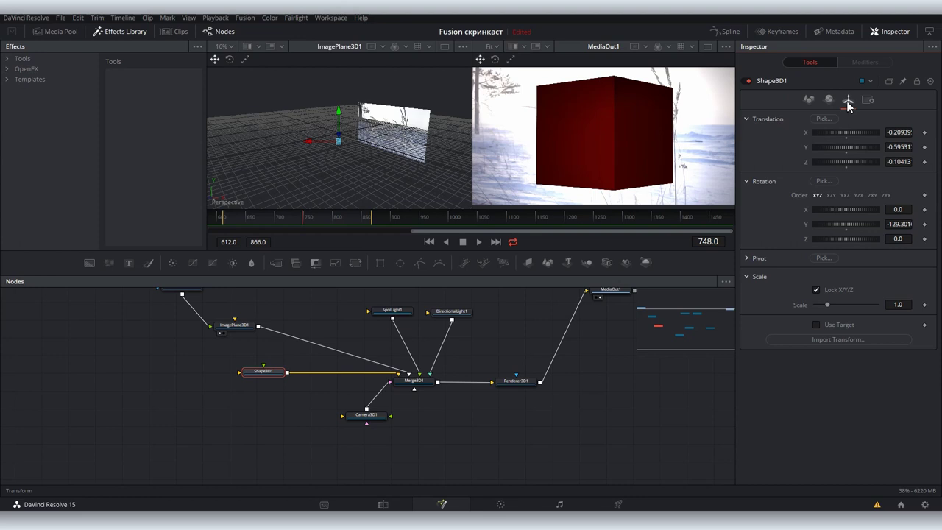
mouse_move(849, 225)
left_mouse_down()
mouse_move(841, 228)
mouse_move(858, 225)
mouse_move(799, 230)
left_mouse_up()
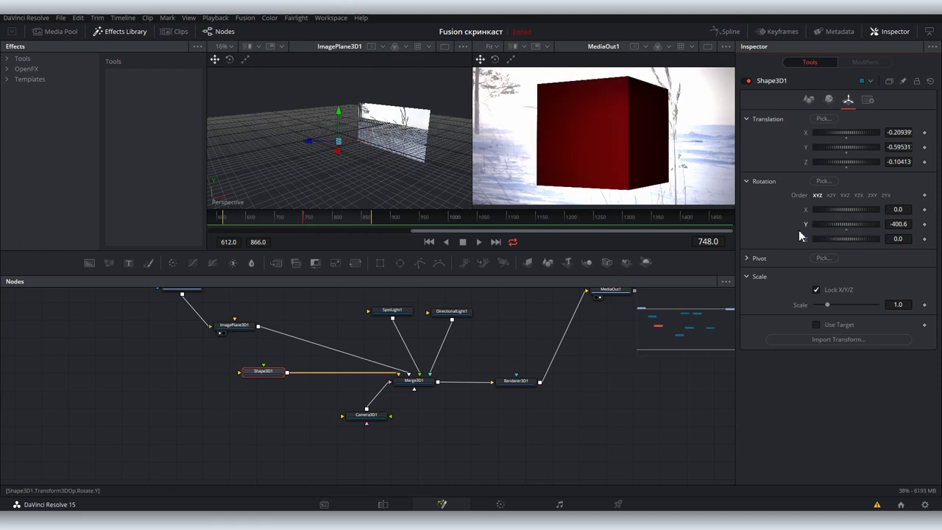
- Keyframe the cube's Y rotation: -400.6 at frame 612 and 395.1 at frame 862
key("space")
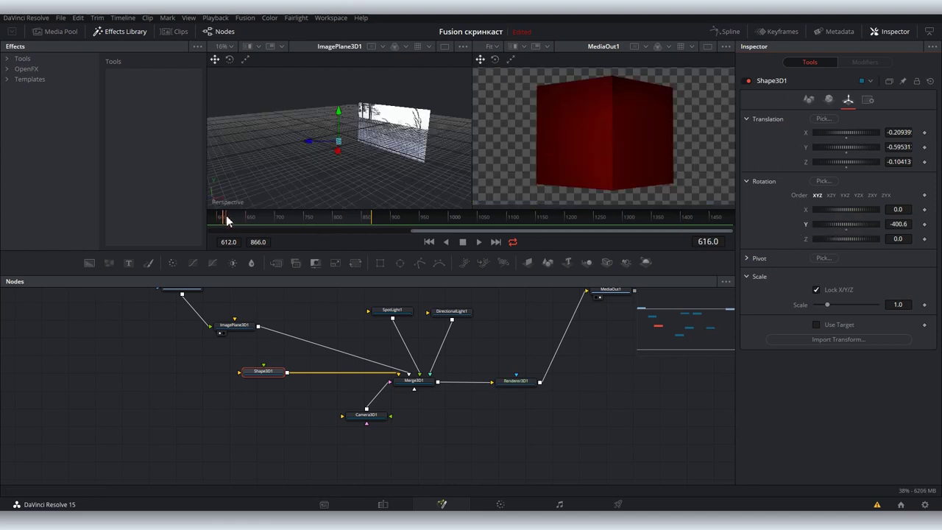
left_click(925, 224)
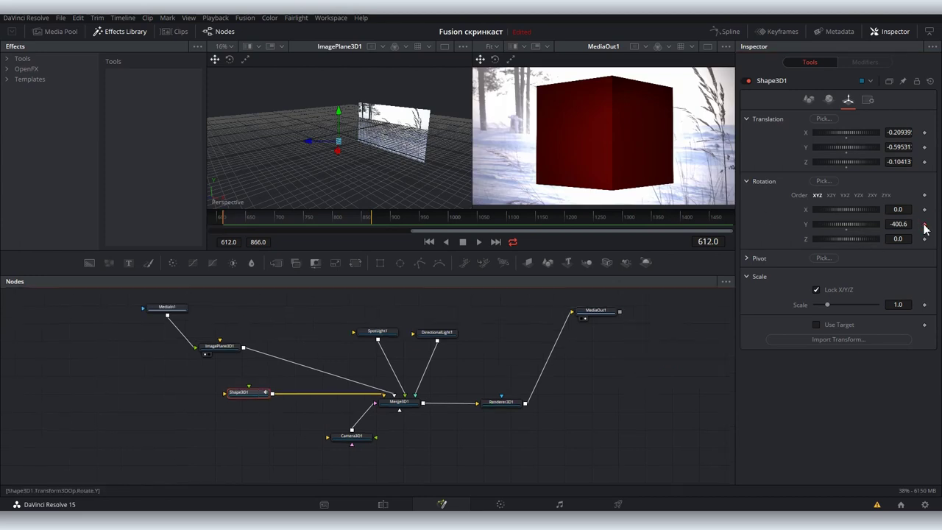
left_click_drag(364, 221, 370, 221)
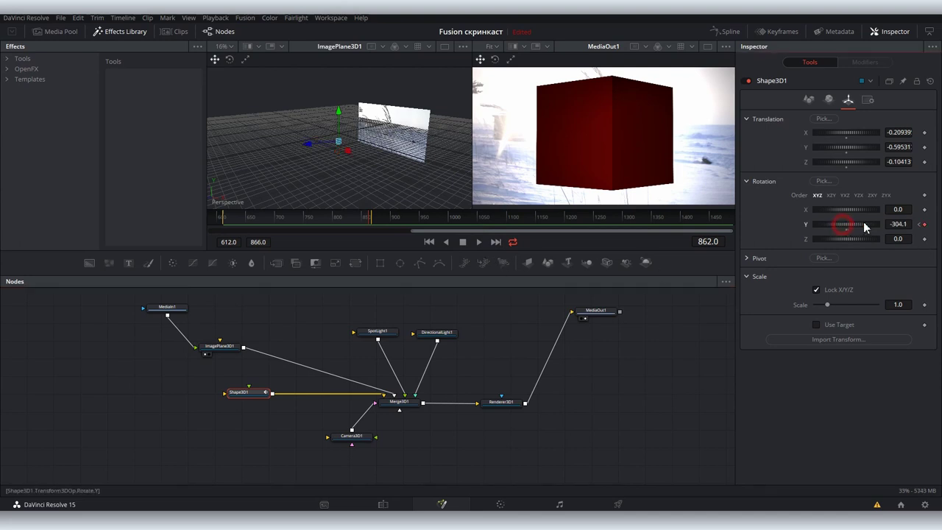
left_click_drag(863, 223, 915, 226)
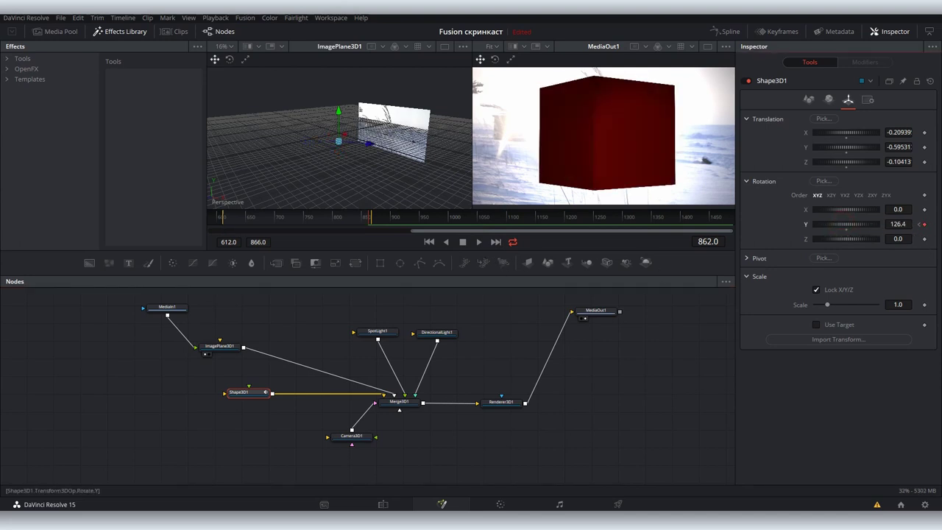
type("395.1")
key("Return")
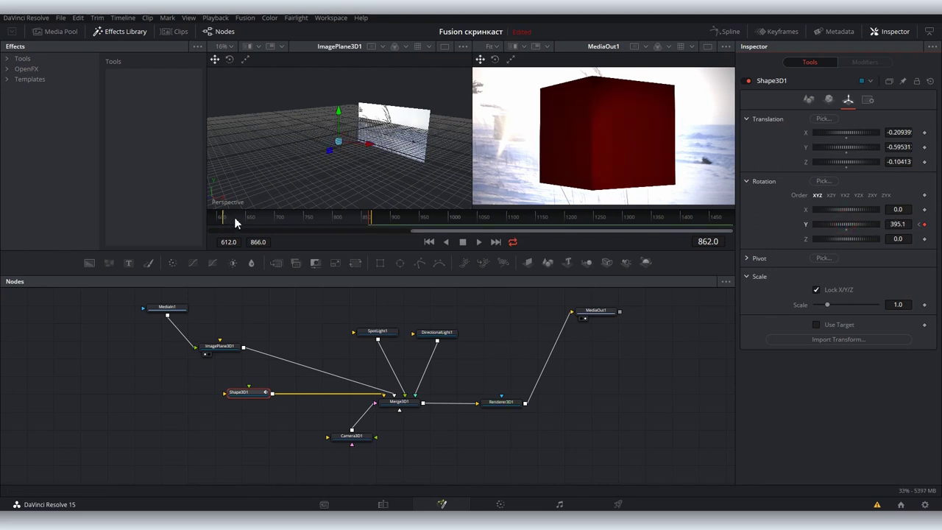
- Scrub the timeline from frame 644 to preview the cube's spin
left_click(244, 218)
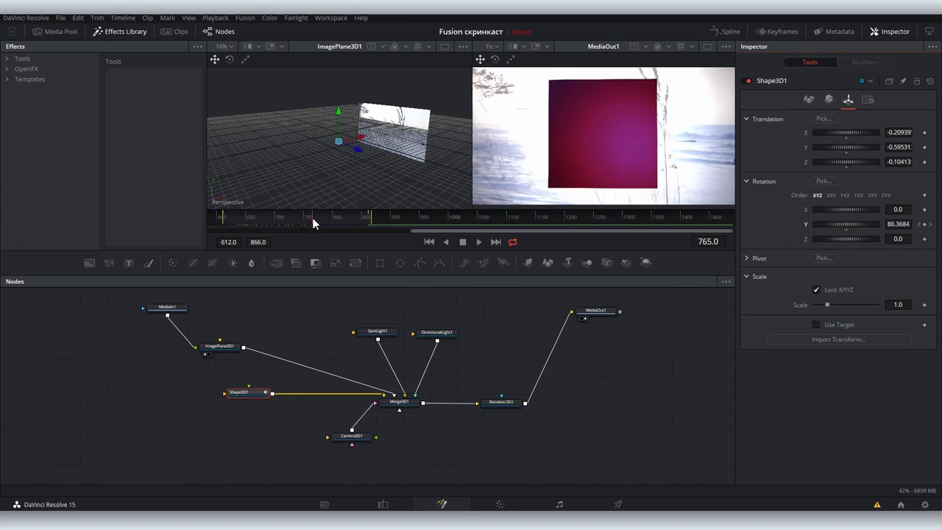
left_click_drag(340, 217, 351, 218)
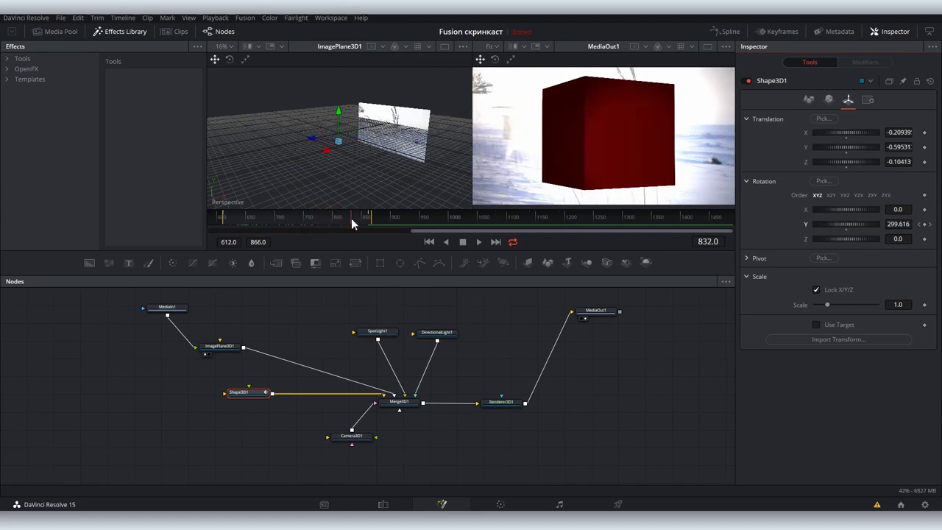
left_click(352, 439)
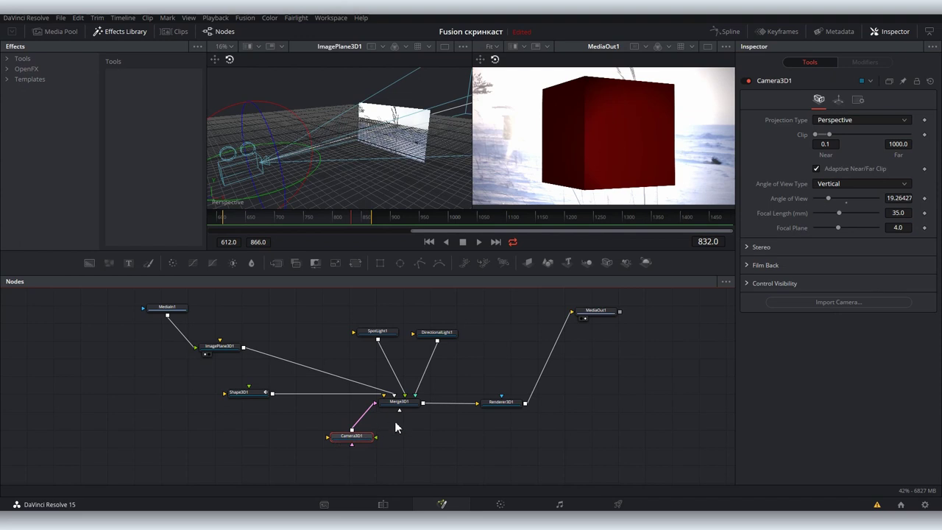
- Animate Camera3D1's Translation Z to move it closer to the cube, checking frame 625
left_click(839, 100)
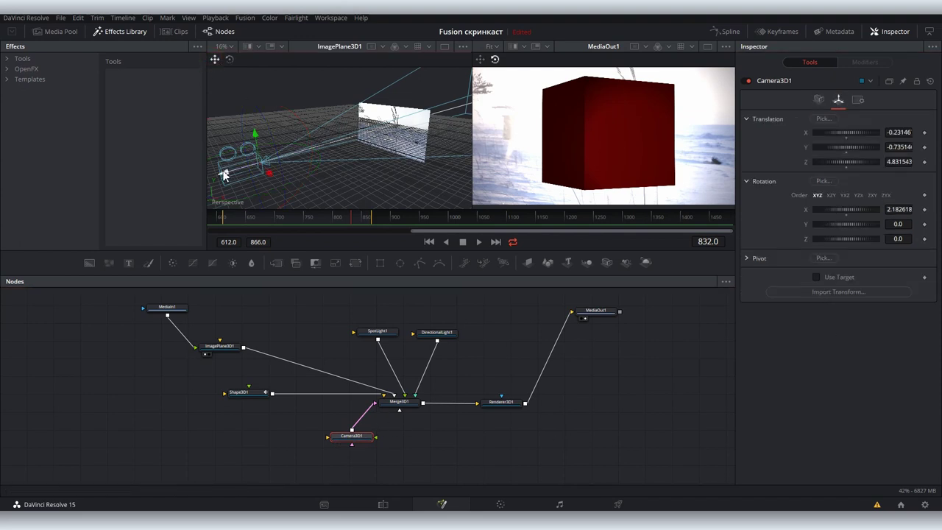
left_click_drag(224, 172, 235, 173)
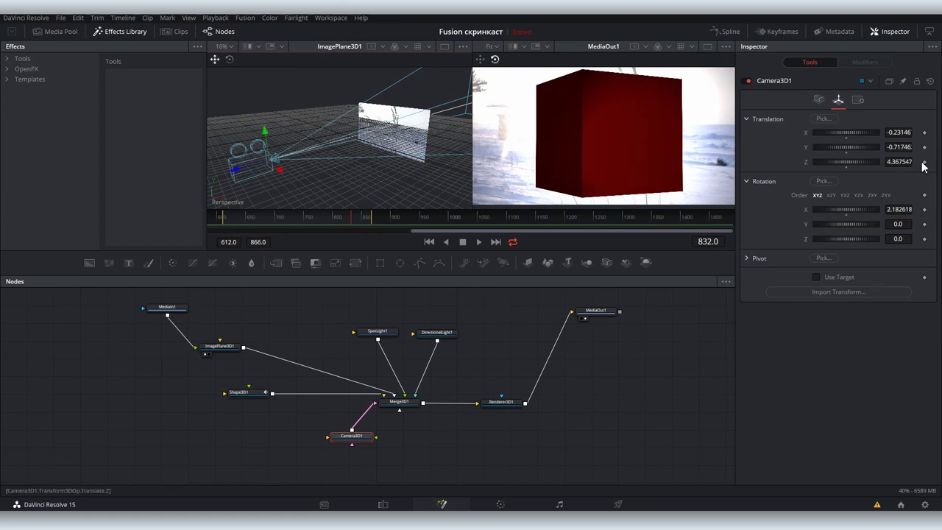
left_click_drag(235, 170, 236, 222)
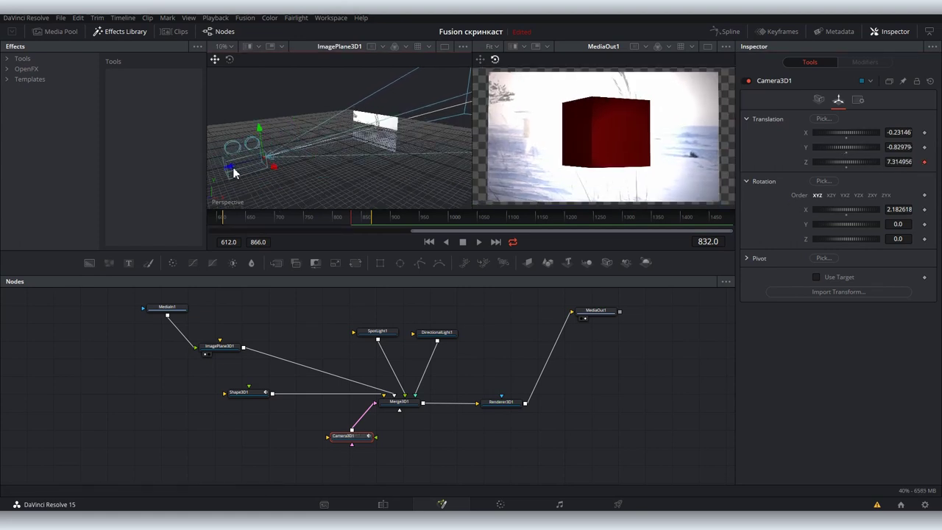
left_click(235, 221)
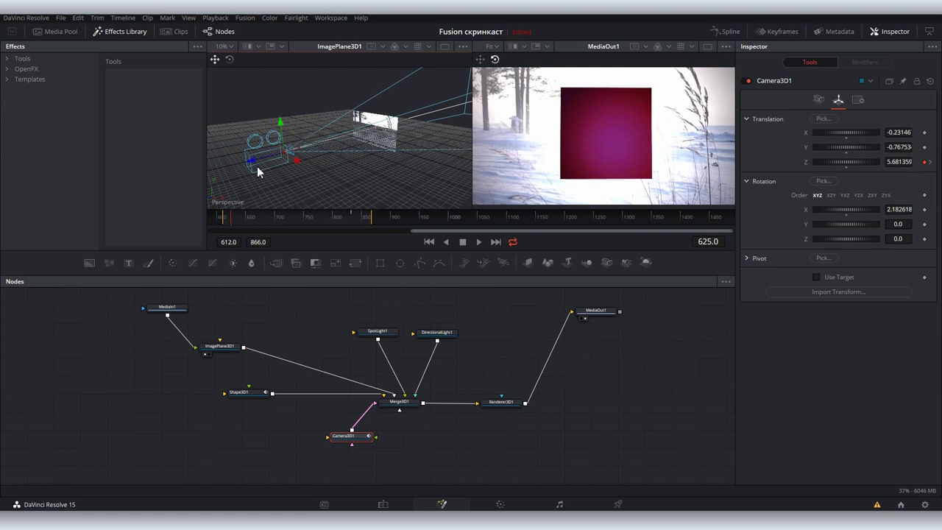
- Scrub the composite on the Edit page timeline, then go to the Deliver page
left_click(383, 505)
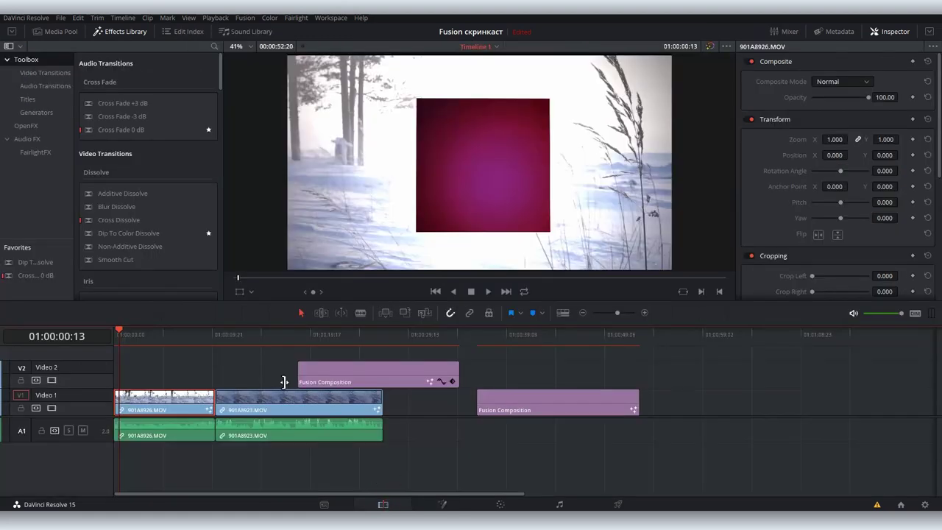
left_click_drag(136, 333, 197, 339)
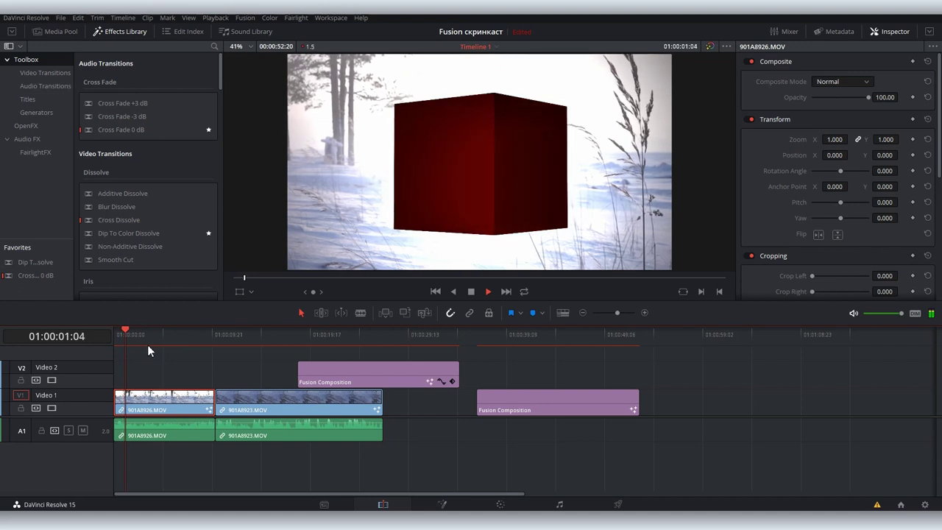
left_click(617, 505)
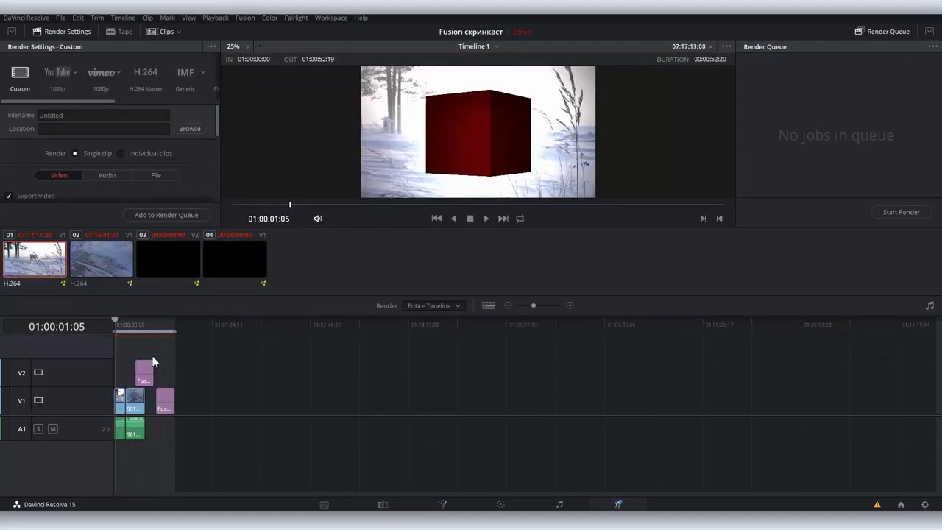
- Render a YouTube 1080p file named Кубик into E:\2019_09_16 Fusion 3 via the render queue
left_click(126, 324)
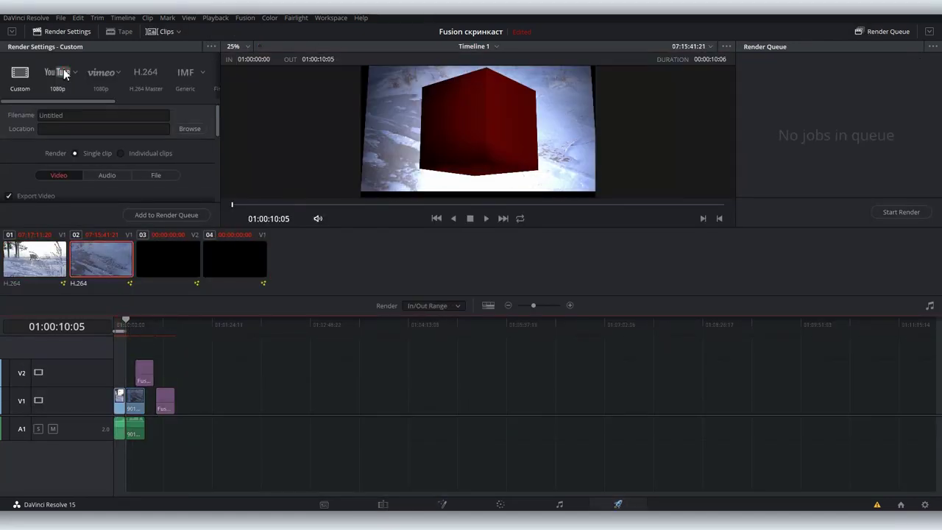
left_click(189, 128)
double_click(157, 152)
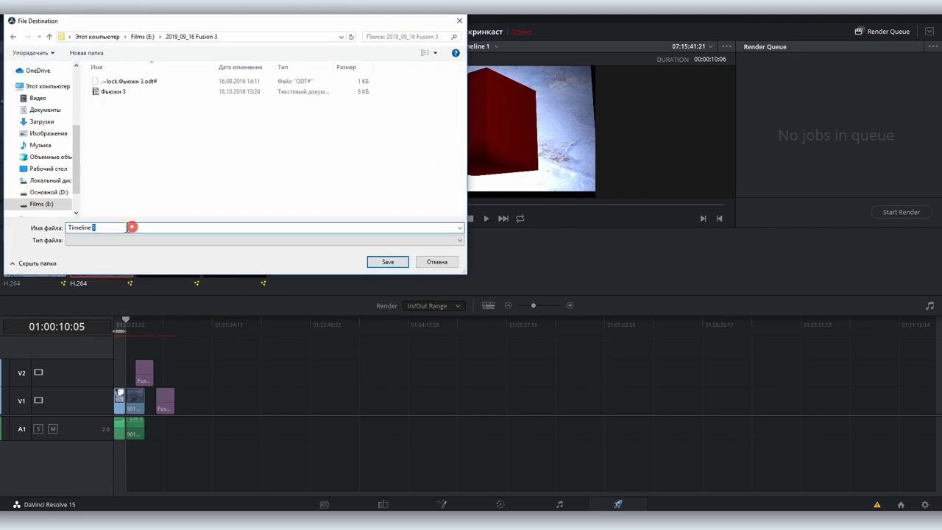
type("Кубик")
key("Return")
left_click(163, 216)
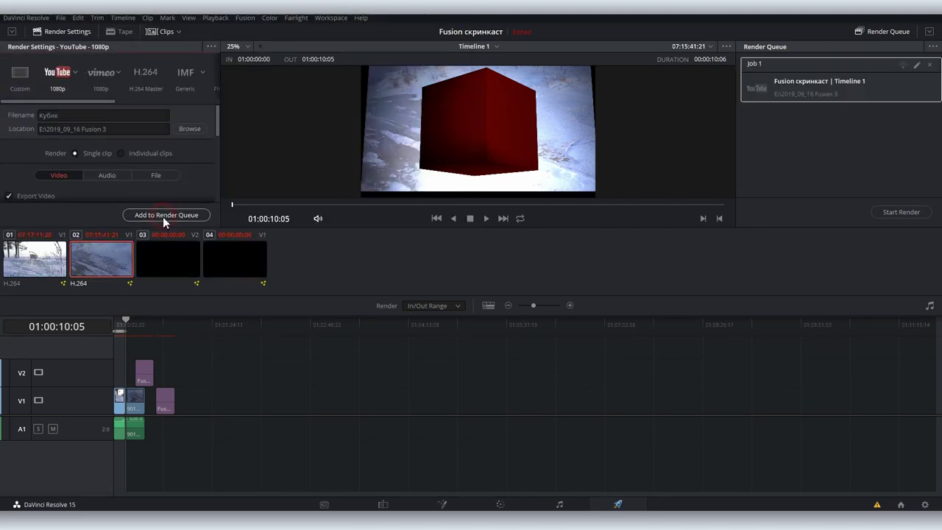
left_click(899, 213)
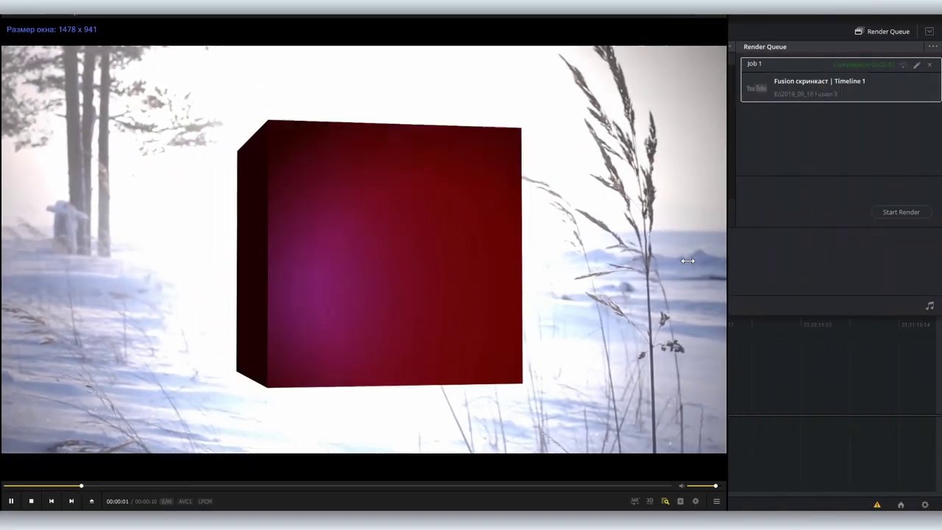
- Narrow the PotPlayer window to reveal the file manager, then close the player
left_click_drag(688, 260, 630, 275)
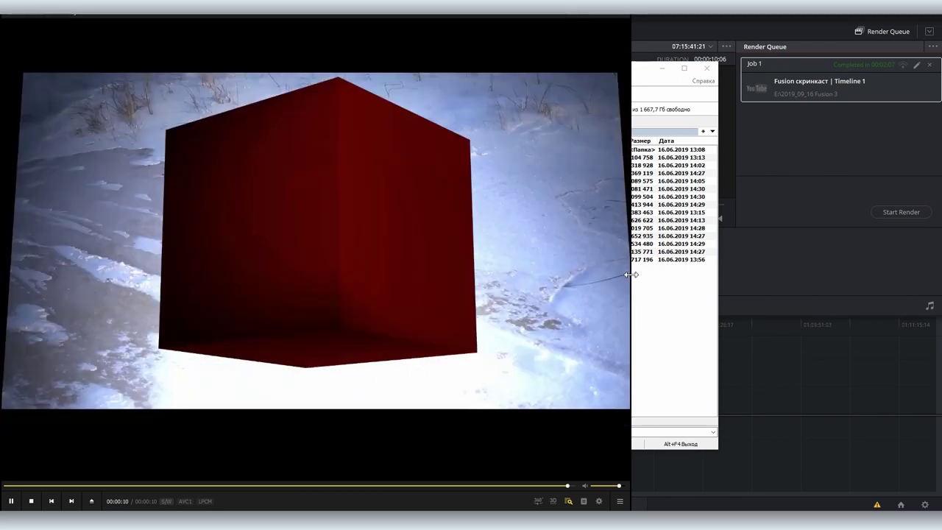
left_click(624, 15)
- Limit the render to the first ten seconds (01:00:10:00) and choose MXF OP1A format
key("shift+z")
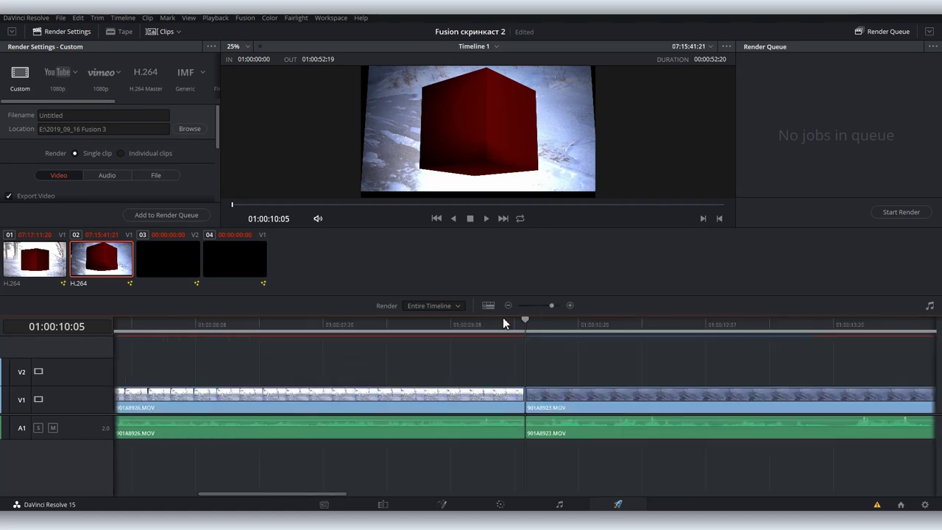
left_click(507, 323)
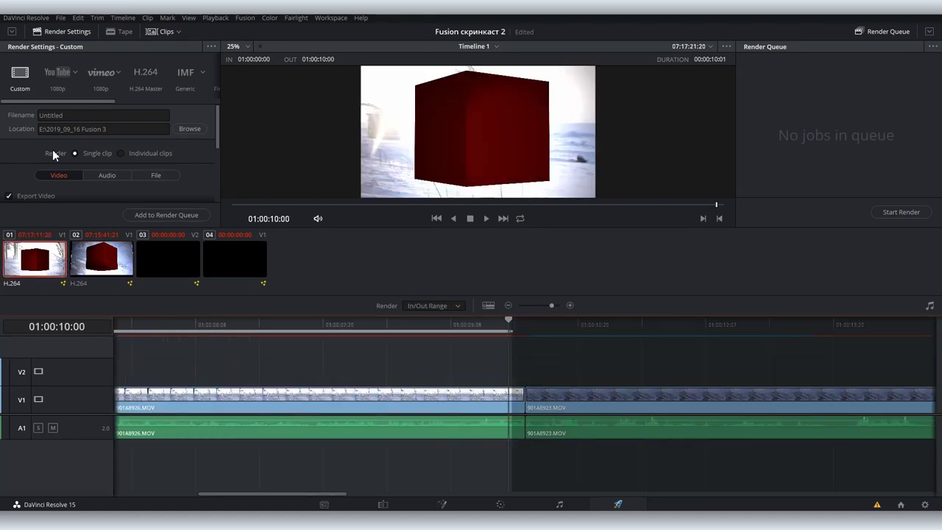
scroll(53, 154, "down", 2)
left_click(110, 158)
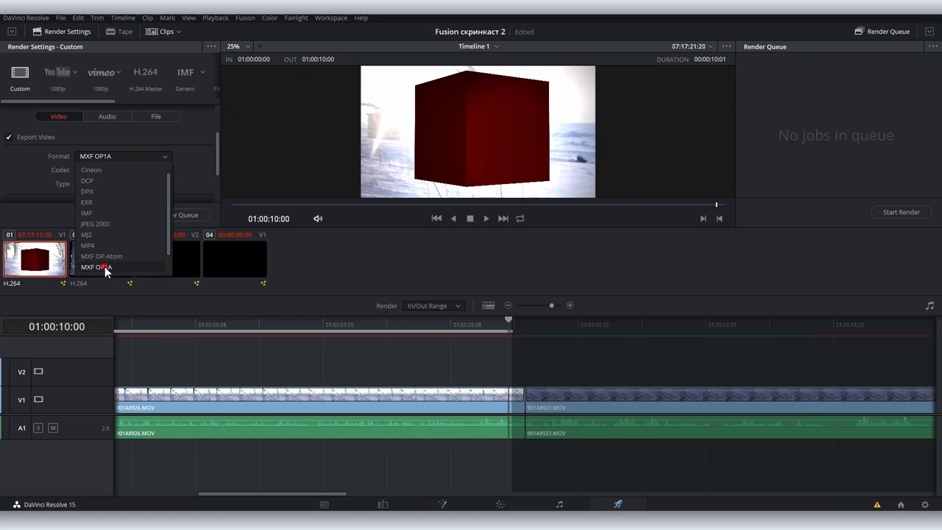
left_click(104, 266)
- Use DNxHD 1080p 220/185/175 10-bit, queue the render, and play Куб 2_1.mxf
left_click(102, 170)
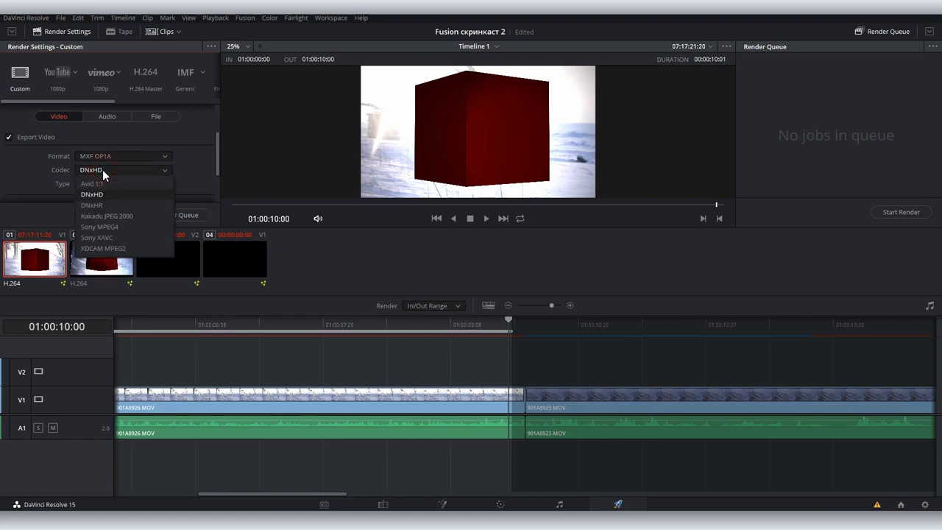
left_click(103, 172)
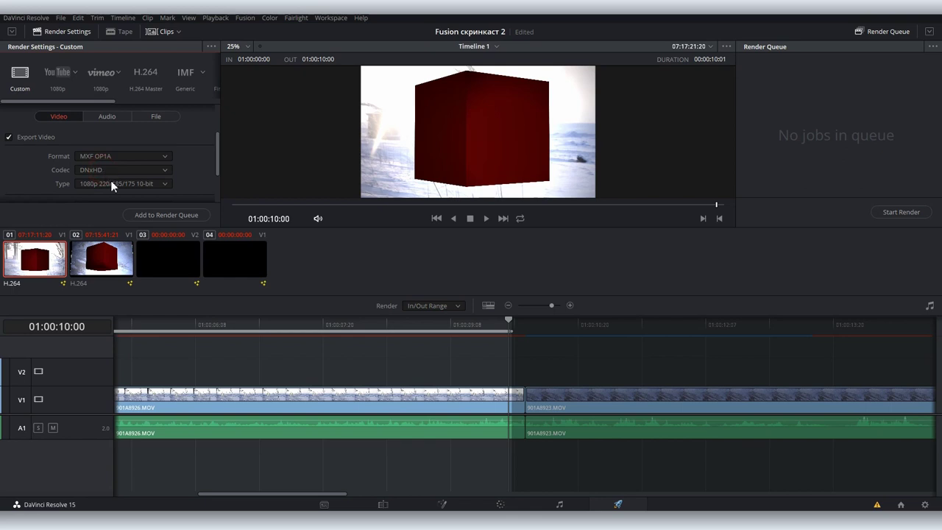
left_click(115, 185)
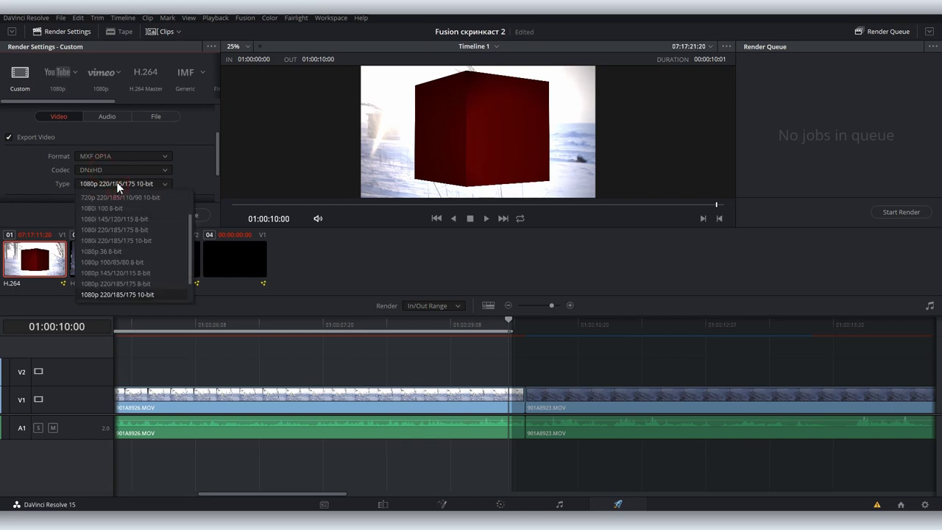
left_click(117, 186)
left_click(166, 214)
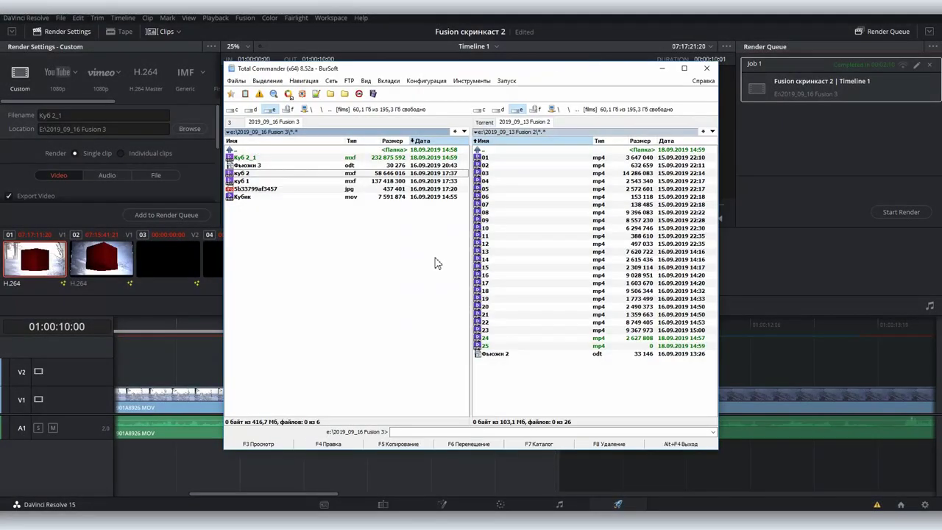
double_click(258, 154)
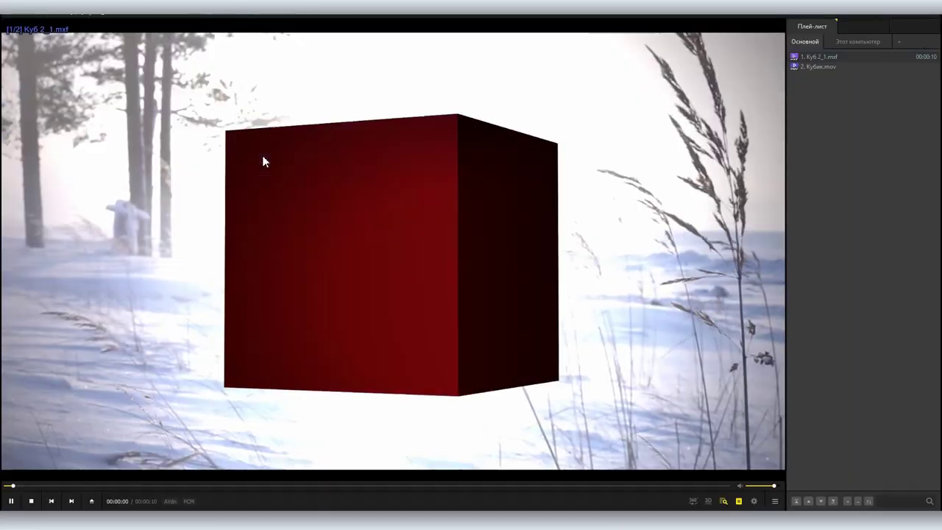